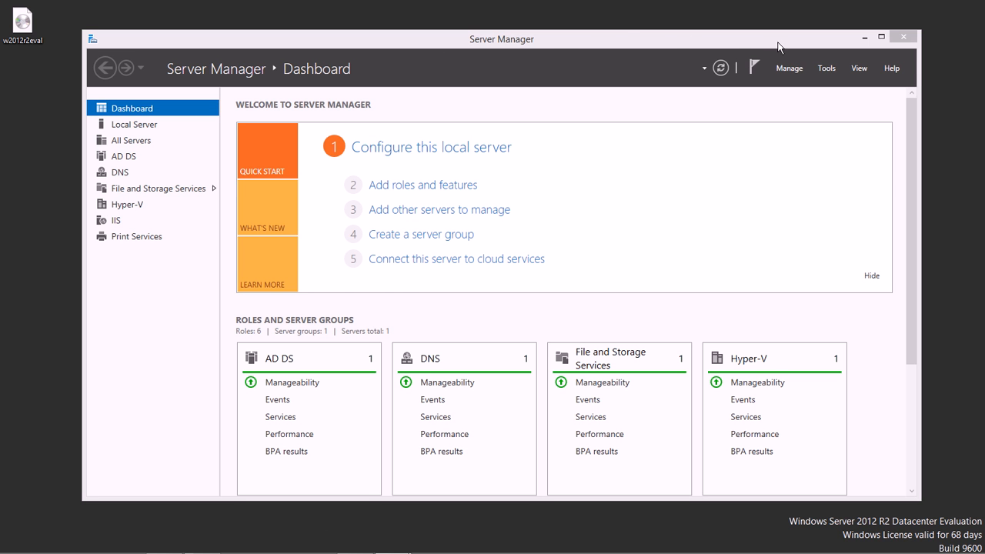
Step: Start adding roles with a role-based or feature-based installation on the w2012.domain01.local server
left_click(787, 68)
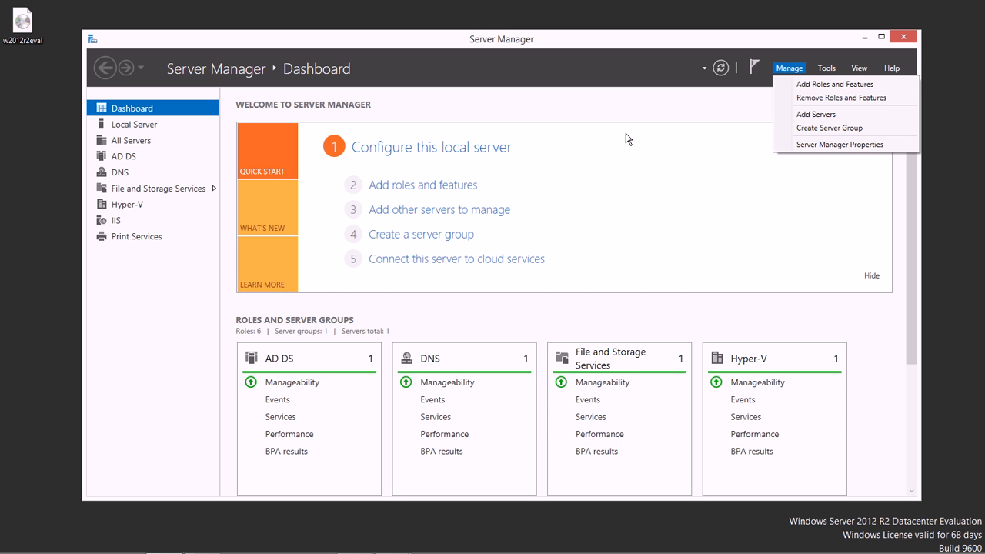
left_click(809, 87)
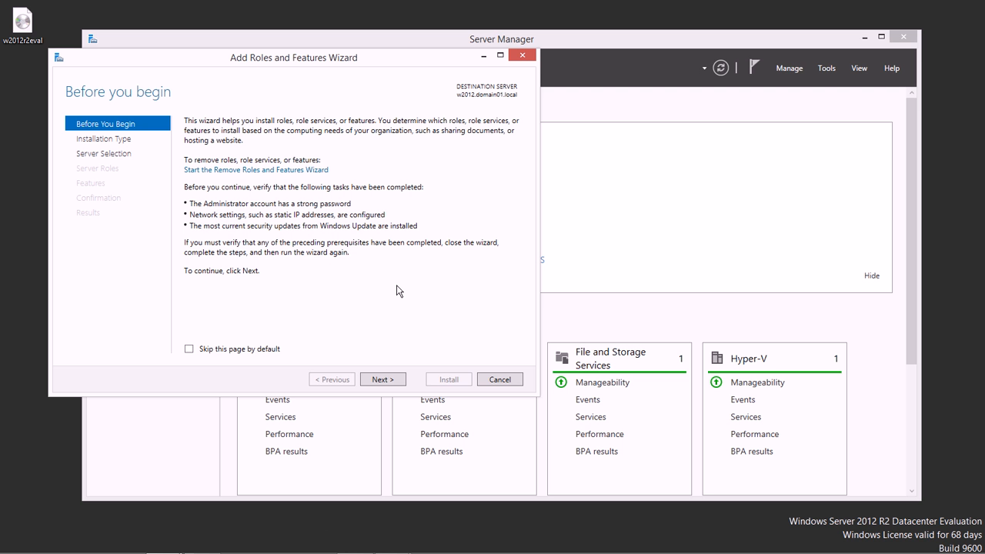
left_click(396, 381)
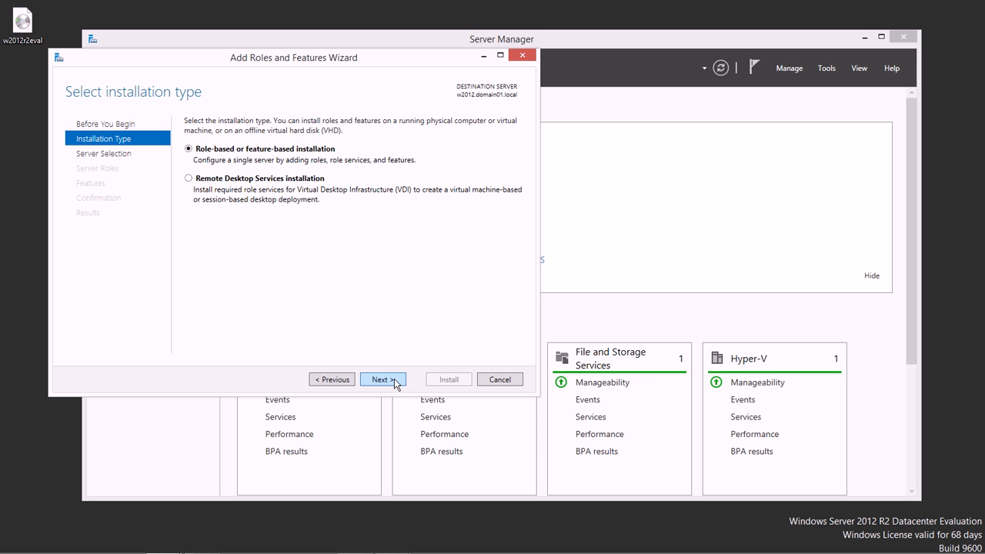
left_click(396, 383)
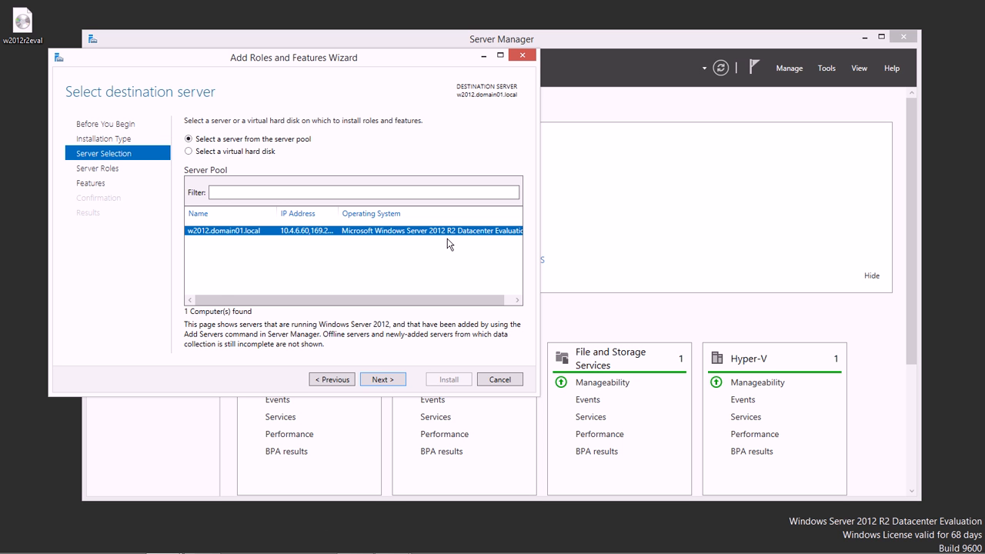
left_click(382, 379)
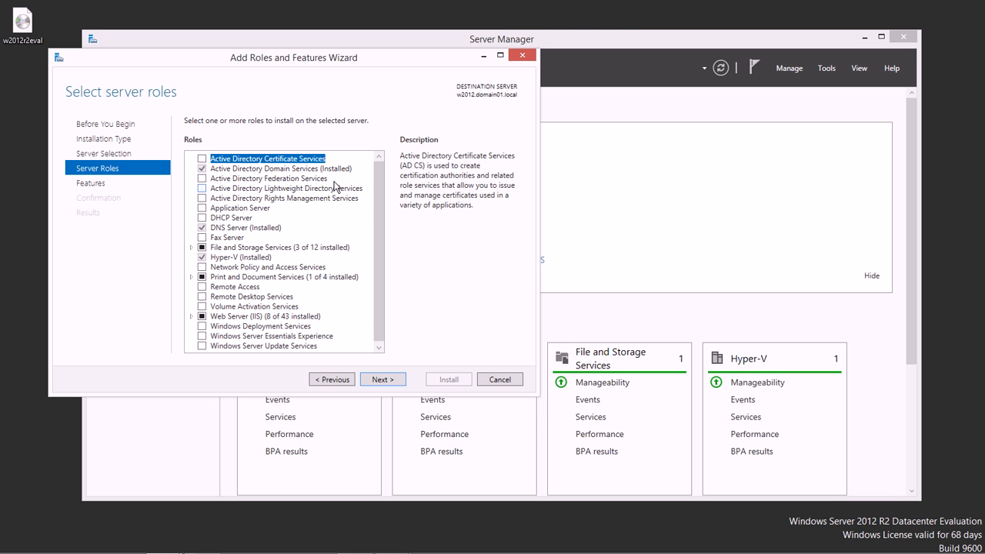
Step: Select the Windows Deployment Services role for installation, including its required management tools
left_click_drag(382, 176, 384, 260)
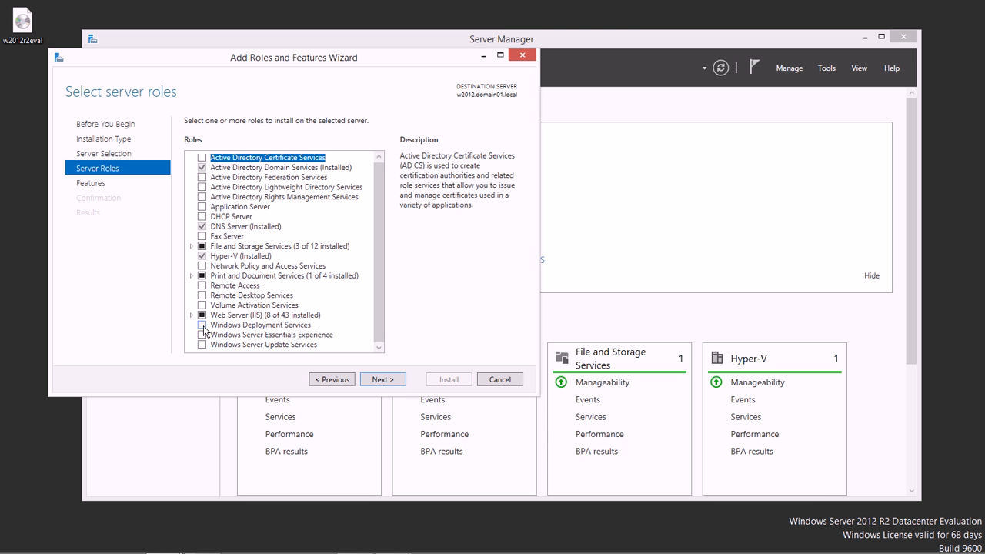
left_click(202, 326)
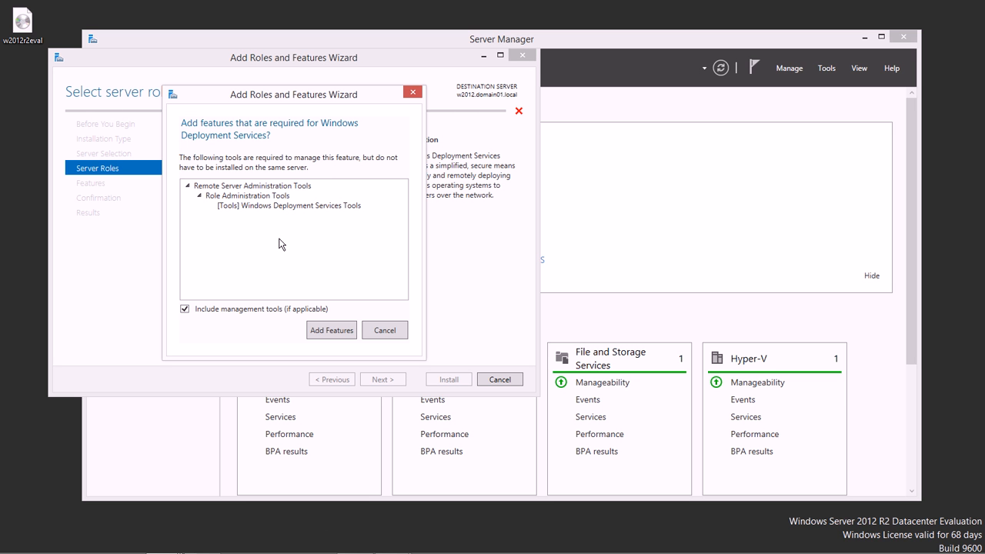
left_click(342, 332)
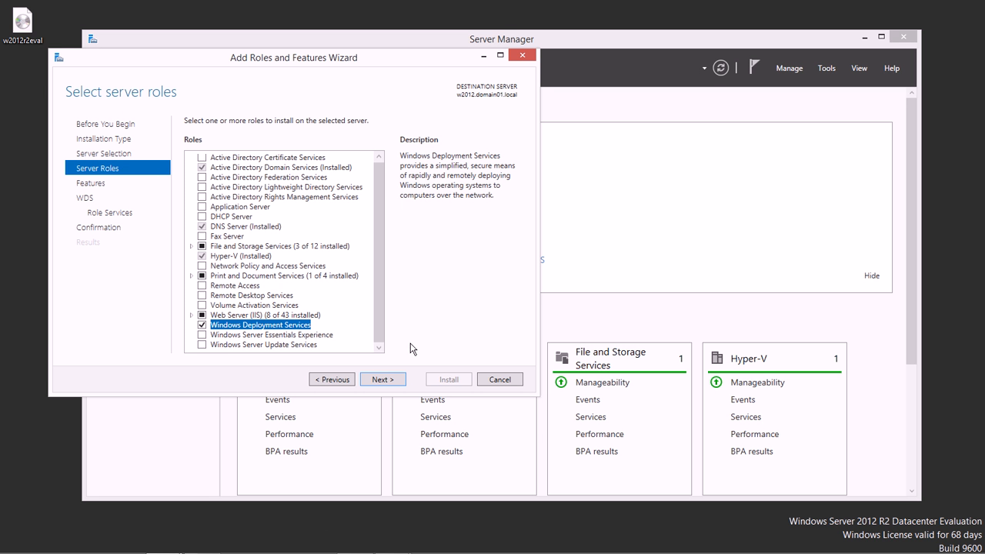
left_click(397, 384)
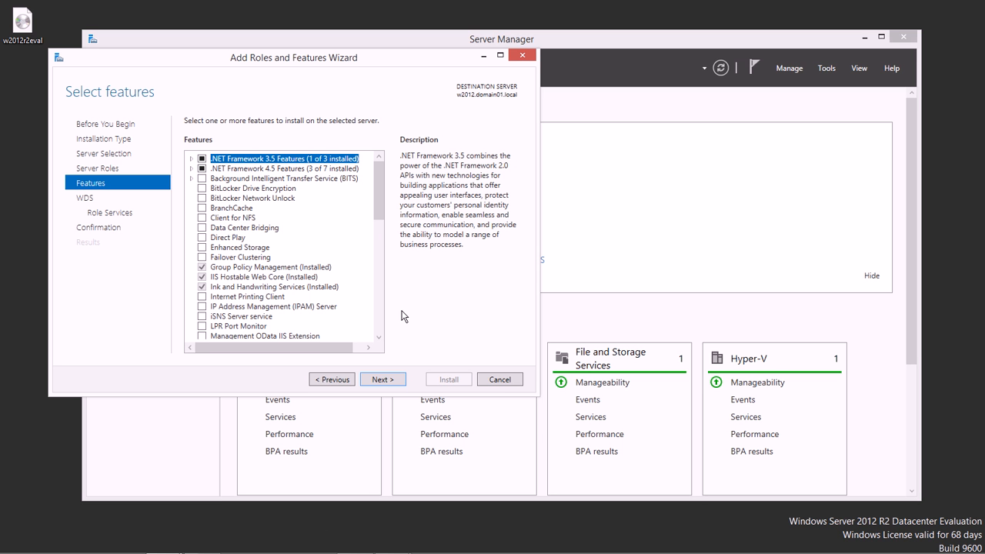
Step: Install Windows Deployment Services with the Deployment Server and Transport Server role services, adding no extra features, and close the wizard
left_click(398, 383)
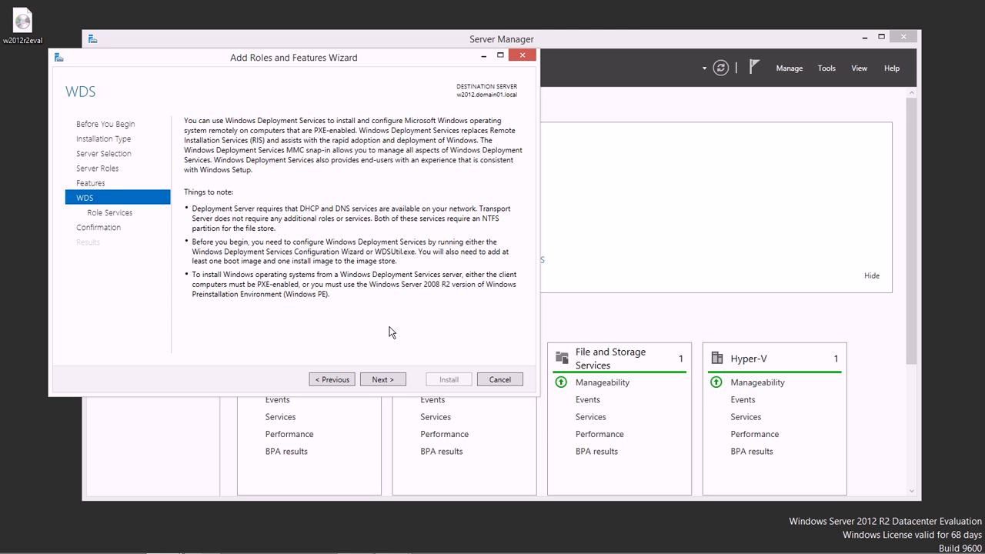
left_click(396, 380)
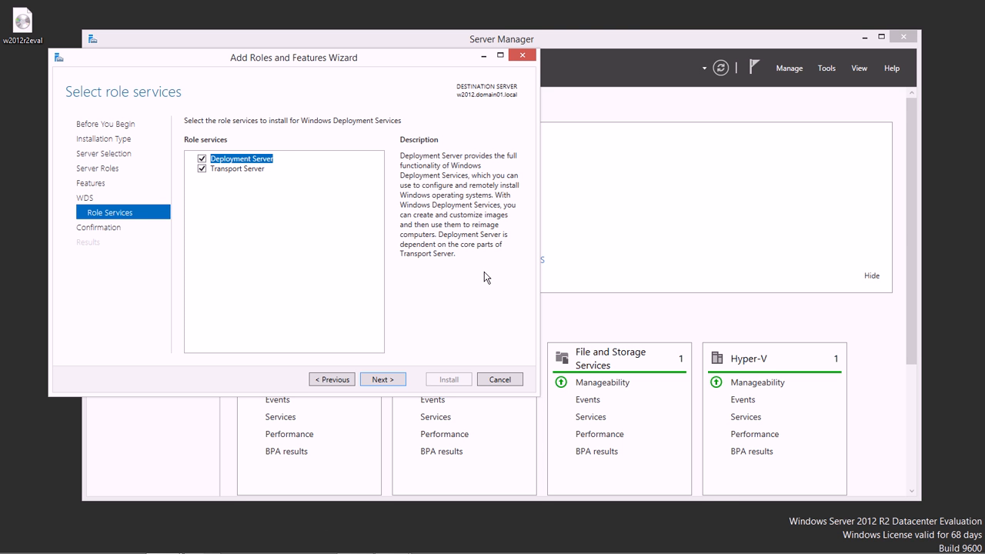
left_click(247, 170)
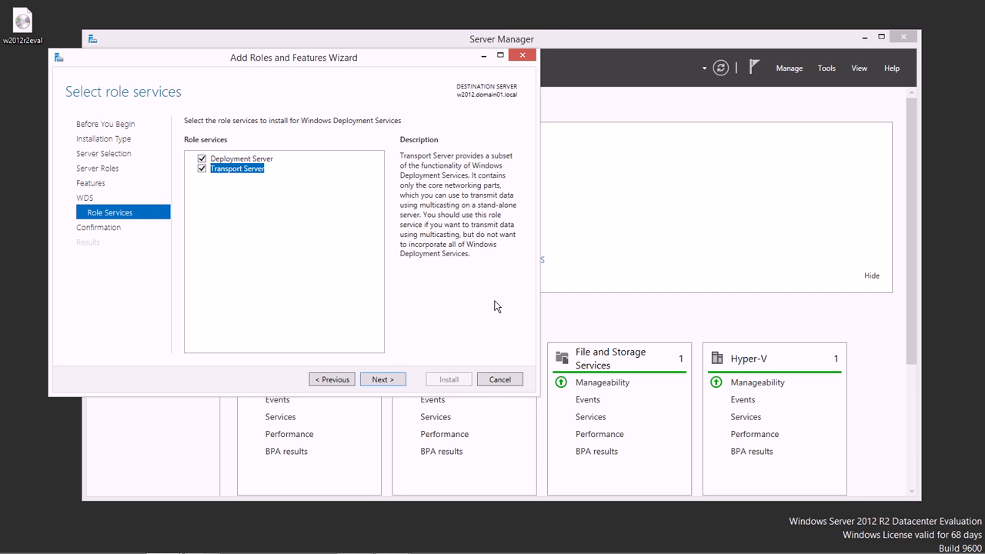
left_click(395, 382)
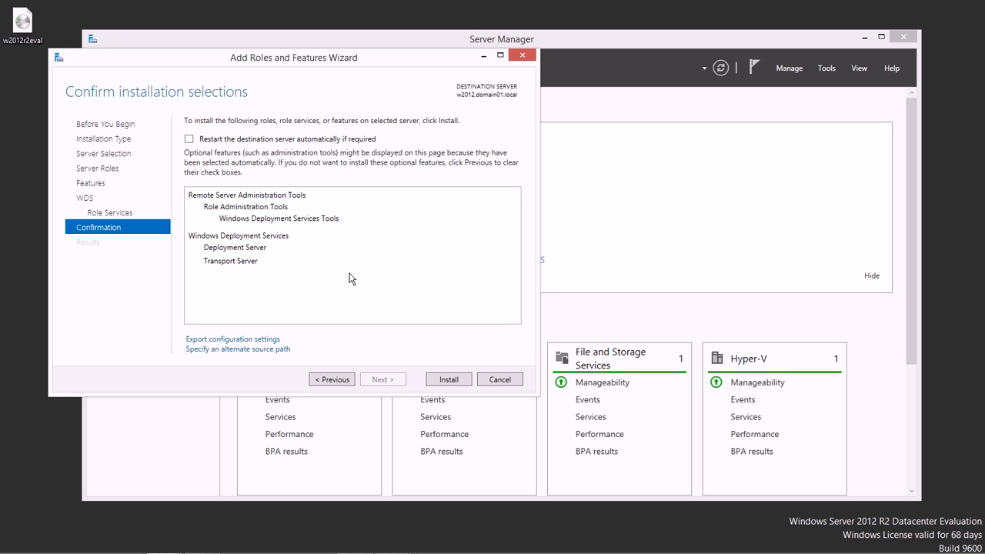
left_click(463, 381)
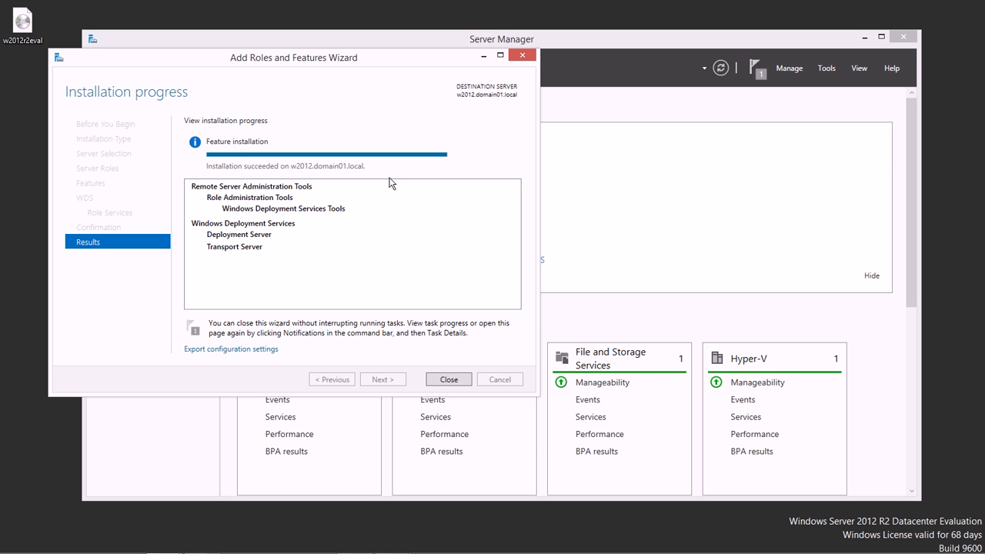
left_click(462, 381)
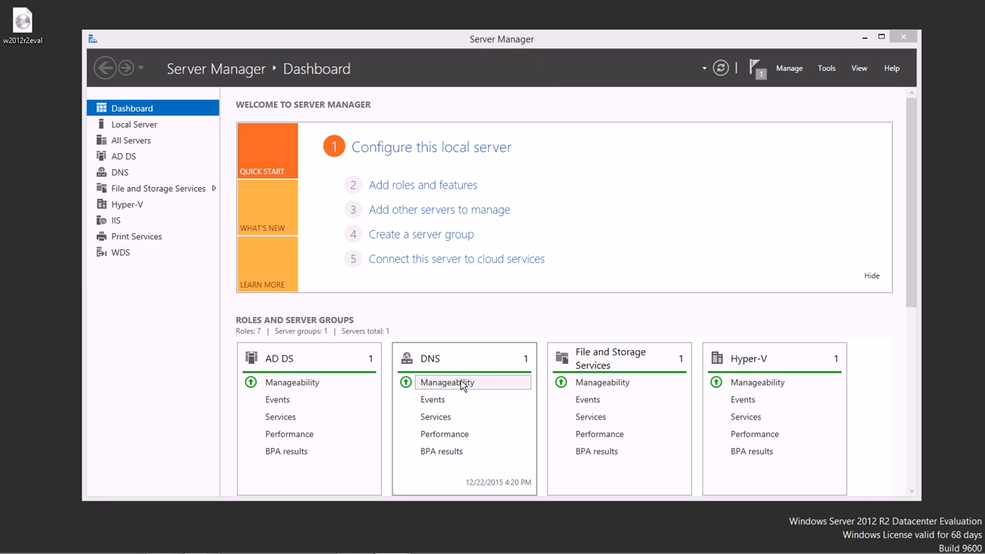
Step: Open the Windows Deployment Services console and check the prestaged devices and the status of w2012.domain01.local under Servers
left_click(120, 252)
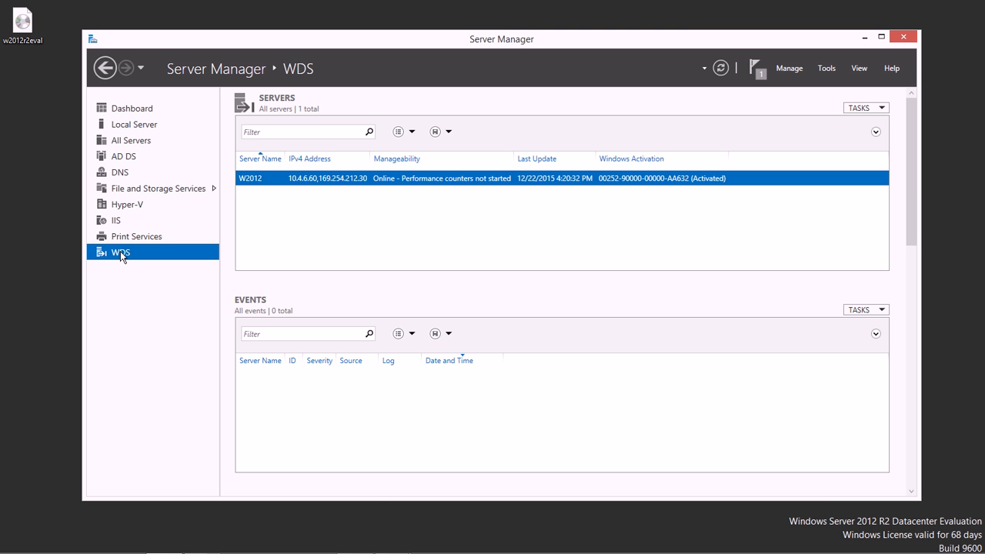
left_click(829, 68)
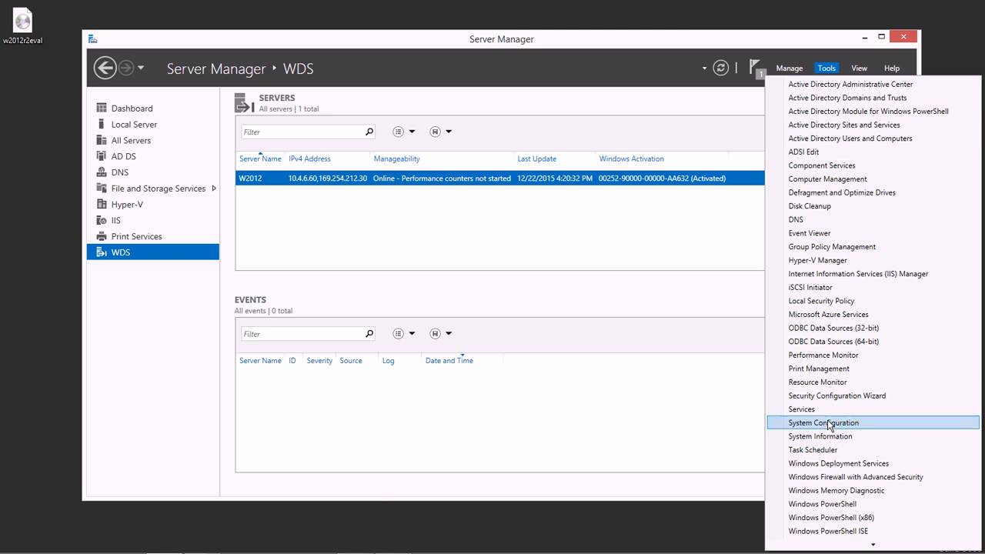
mouse_move(828, 545)
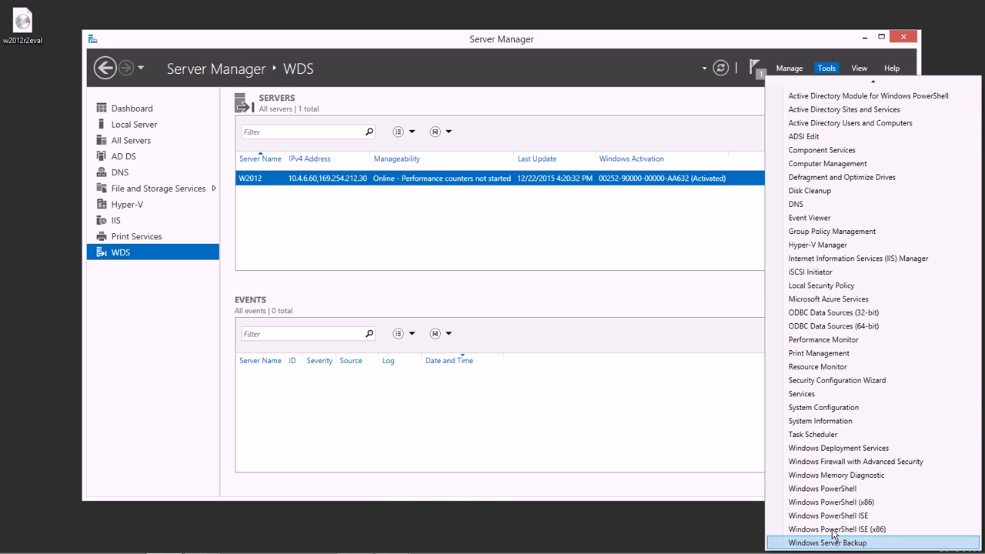
left_click(835, 449)
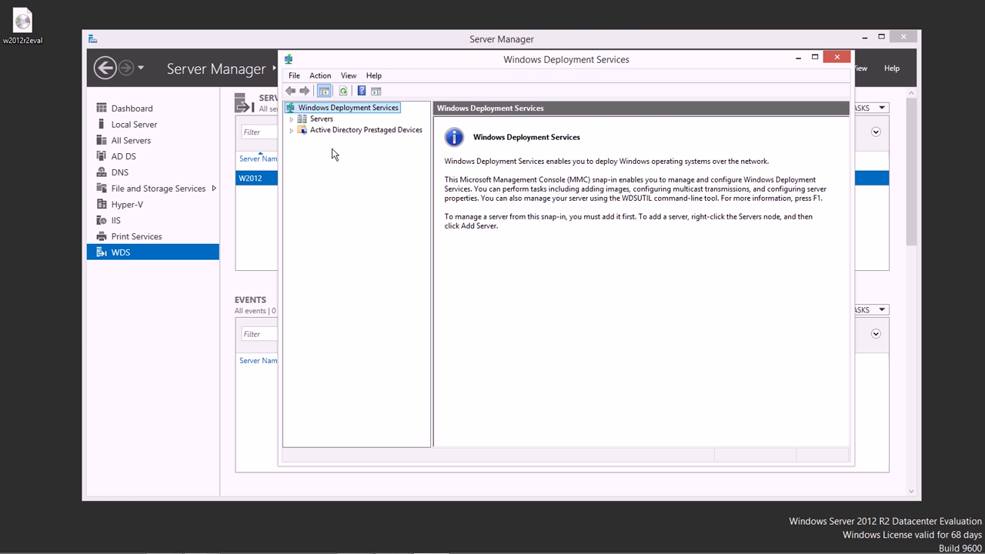
left_click(292, 119)
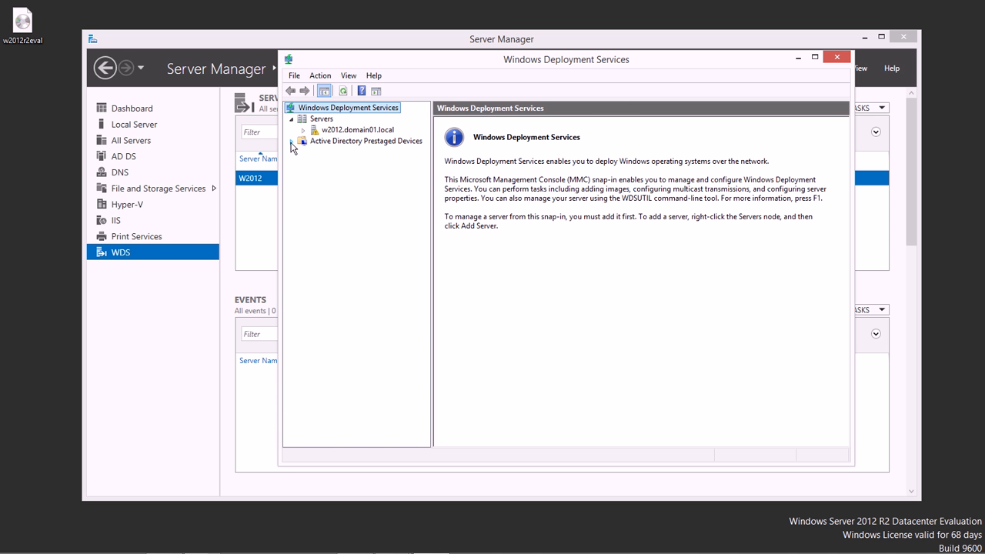
left_click(355, 143)
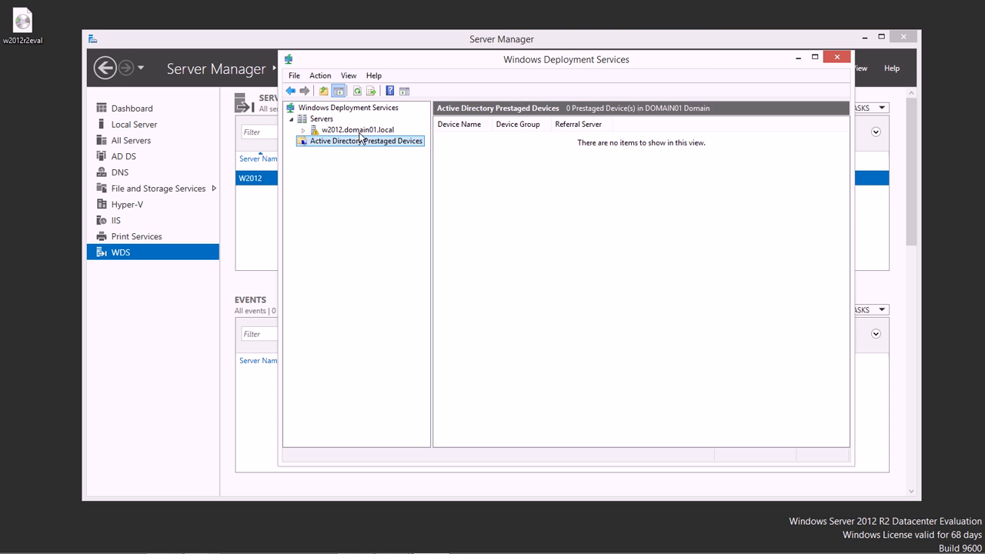
left_click(335, 133)
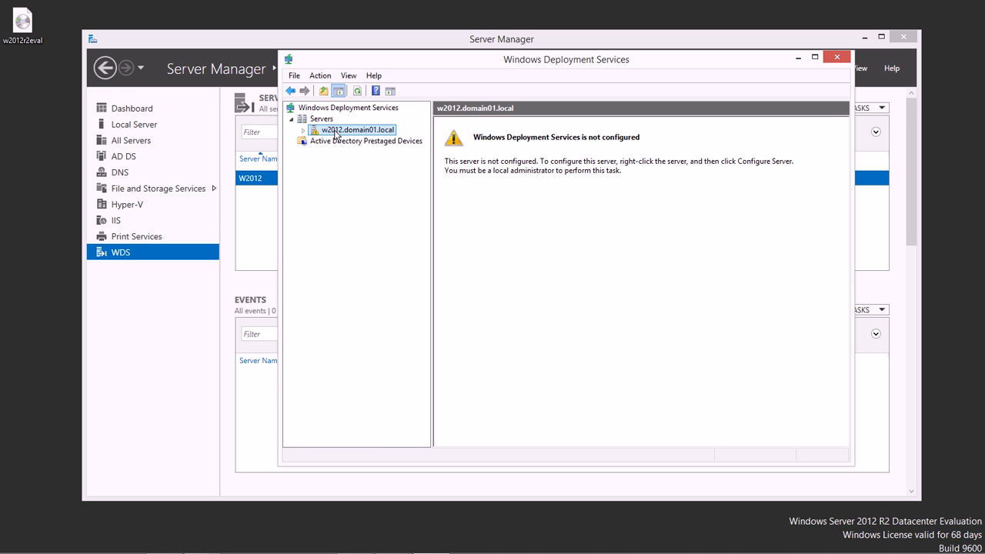
Step: Configure w2012.domain01.local as a standalone server with C:\RemoteInstall as the remote installation folder, accepting the system volume
right_click(335, 135)
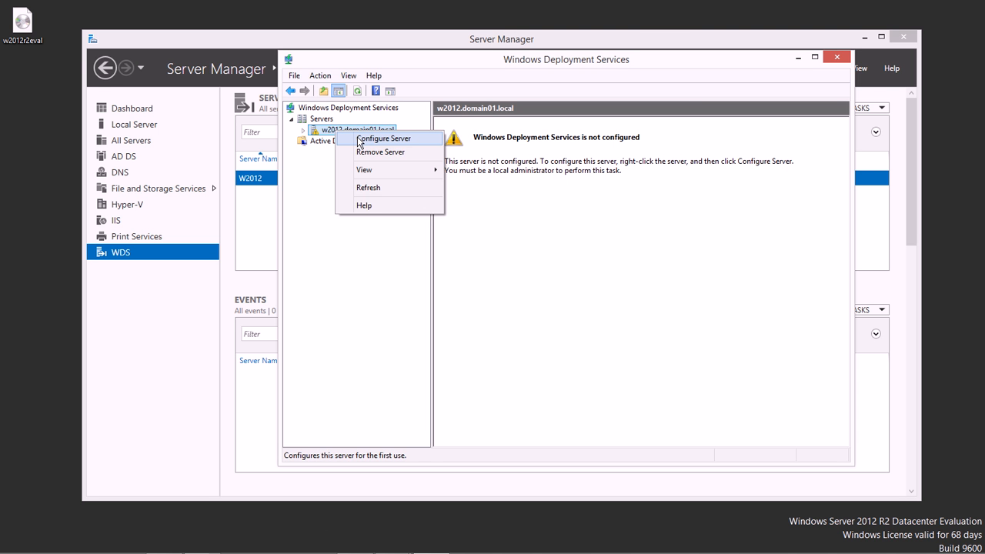
left_click(359, 139)
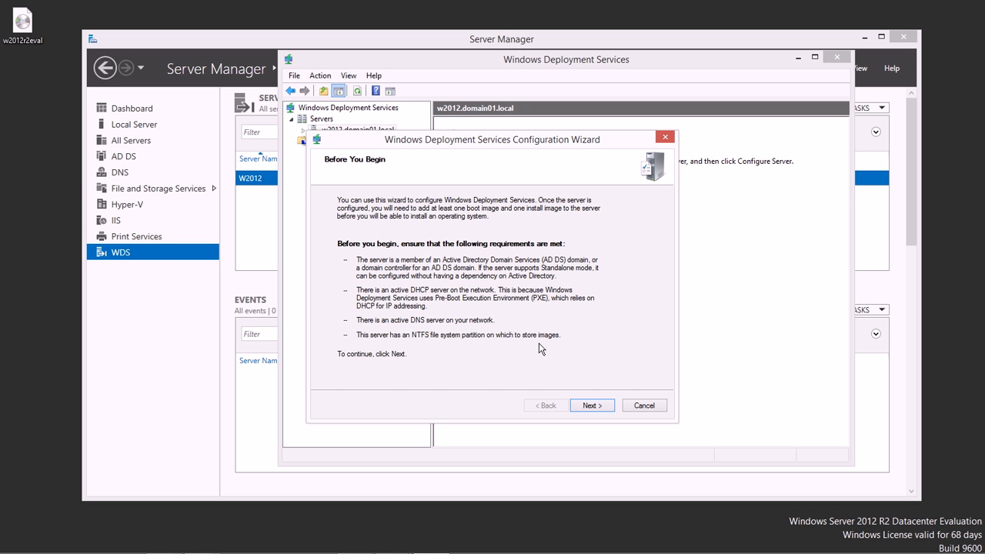
left_click(591, 405)
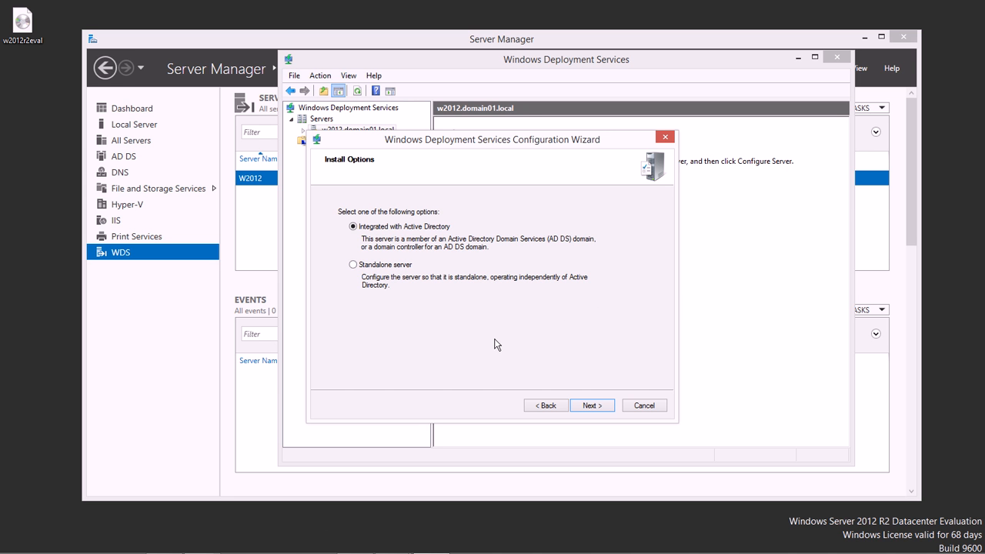
left_click(353, 266)
left_click(607, 410)
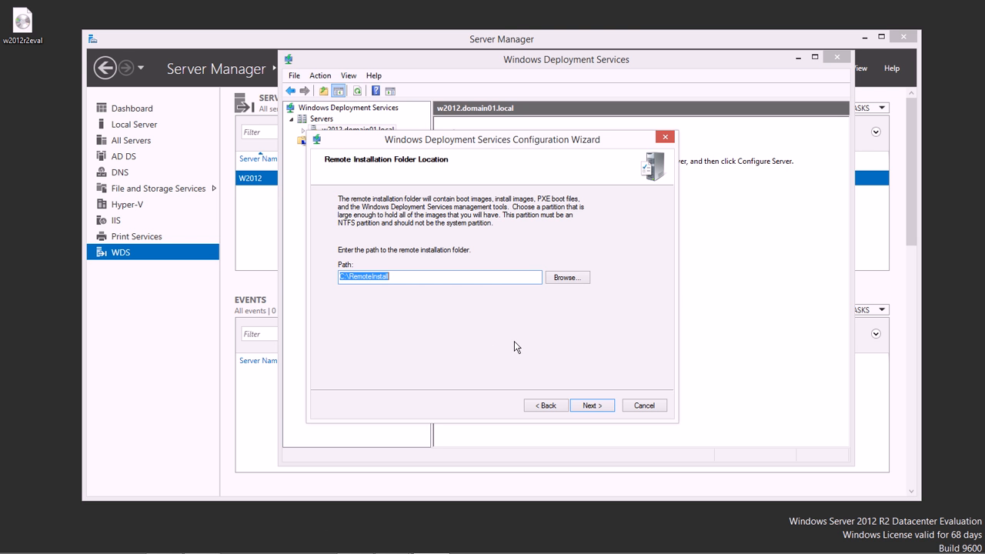
left_click(606, 405)
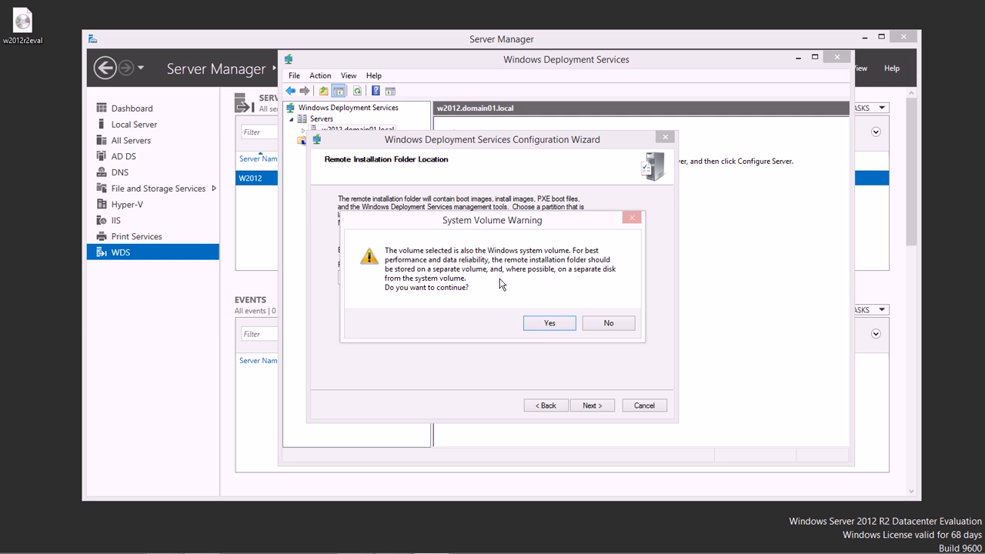
left_click(537, 327)
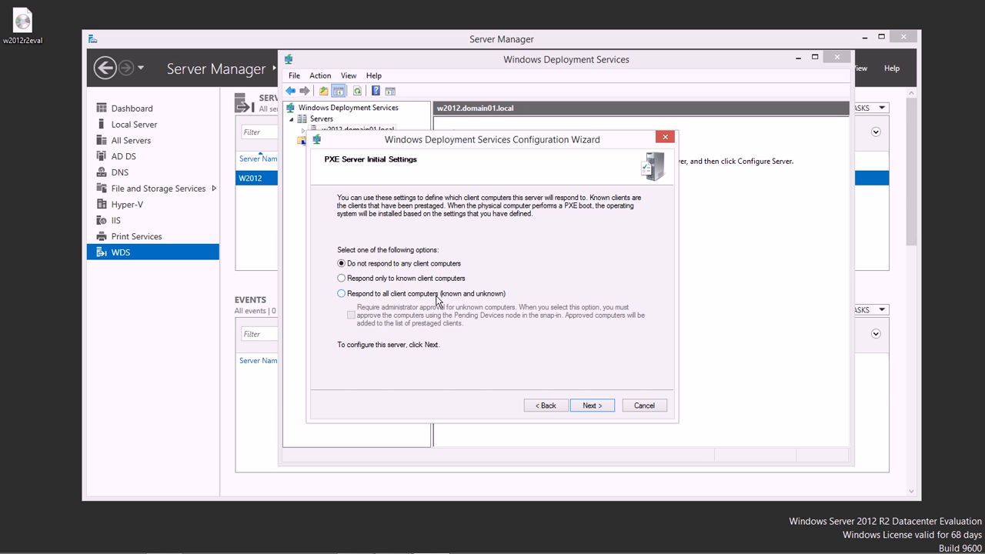
Step: Set the PXE server to respond to all known and unknown client computers, and finish the configuration without adding images
left_click(399, 295)
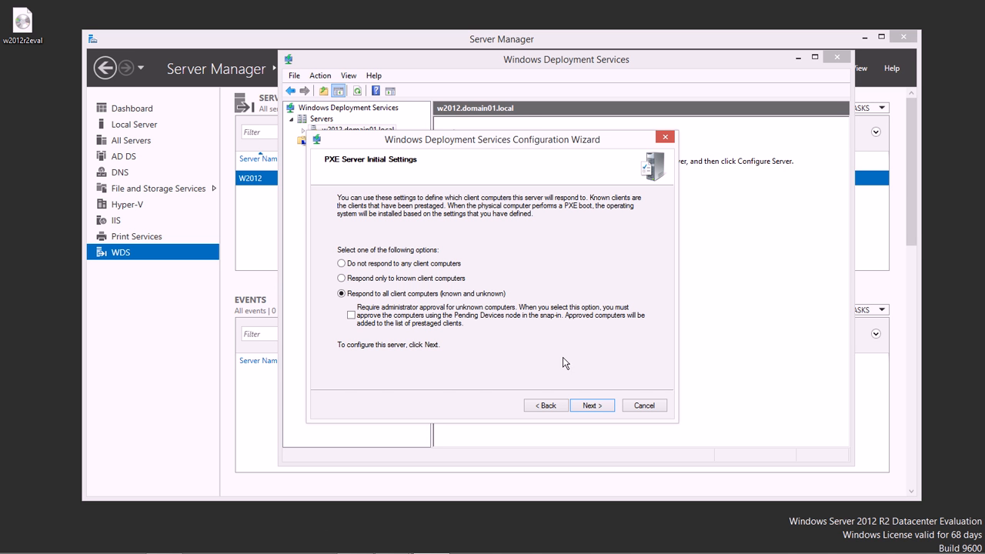
left_click(591, 405)
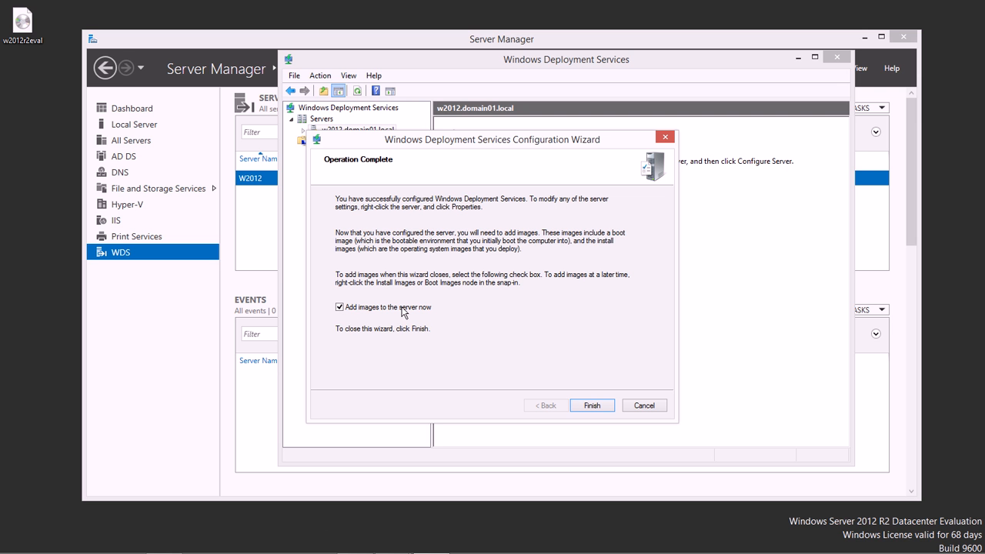
left_click(339, 308)
left_click(607, 409)
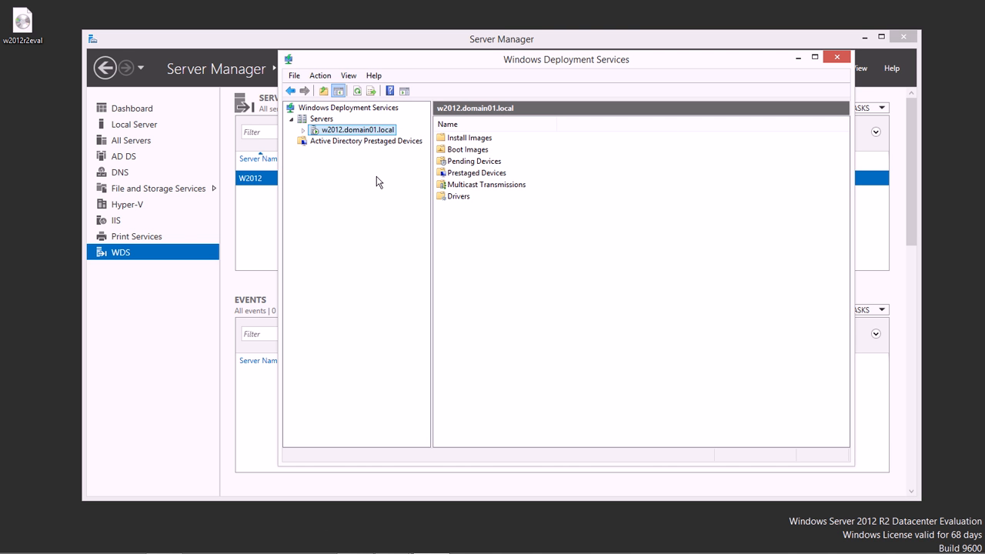
Step: Start adding a boot image to the Boot Images of w2012.domain01.local
left_click(304, 131)
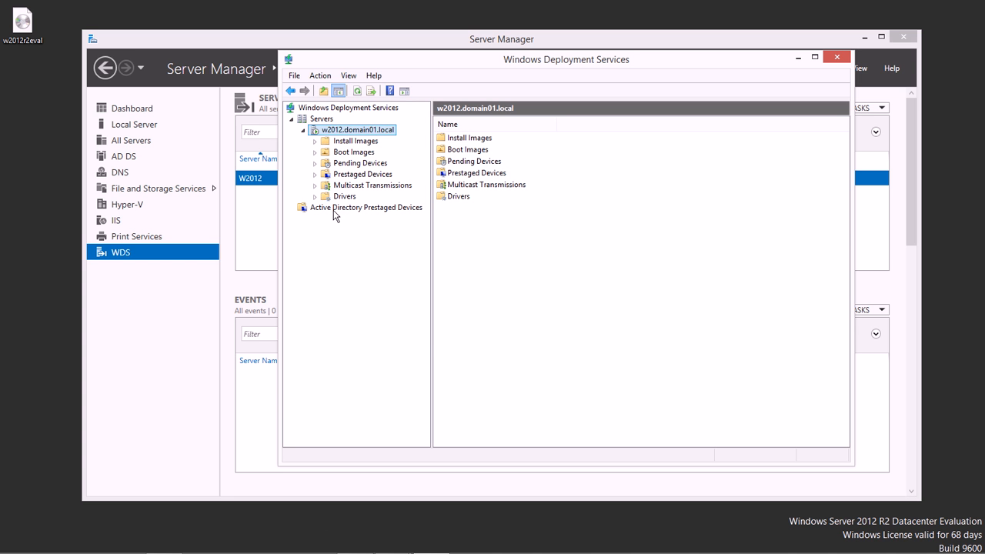
left_click(353, 155)
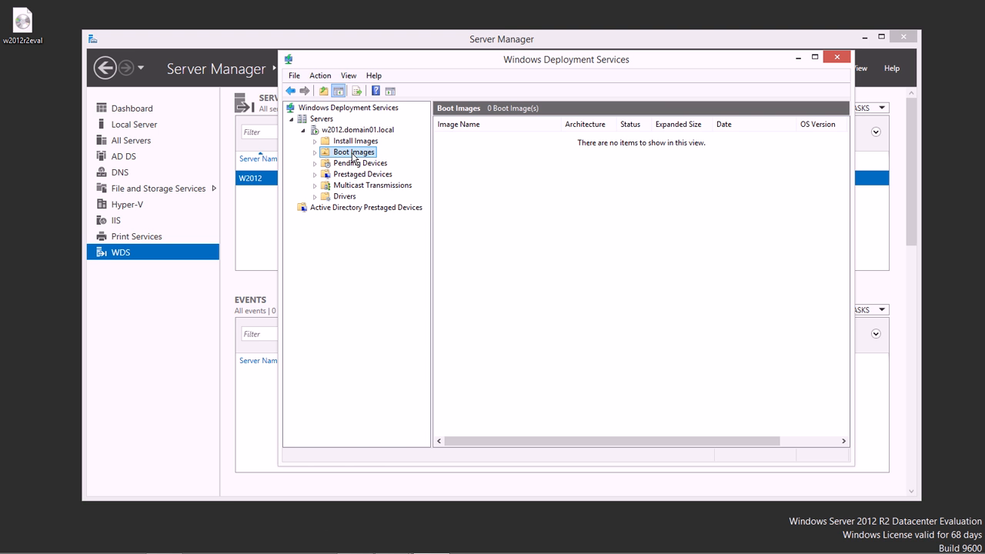
right_click(353, 158)
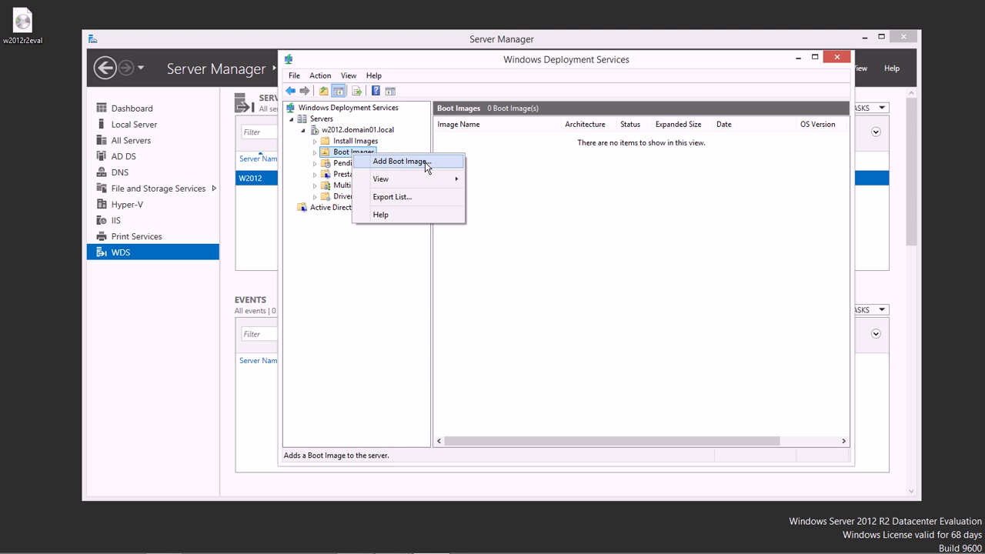
left_click(425, 161)
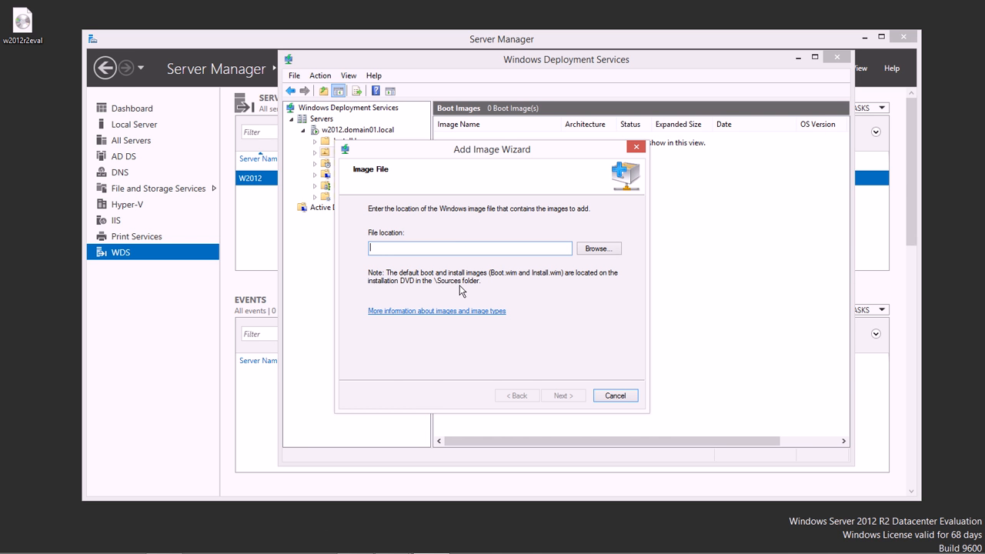
Step: Mount the w2012r2eval disc image from the desktop and move its folder window clear of the wizard
right_click(25, 22)
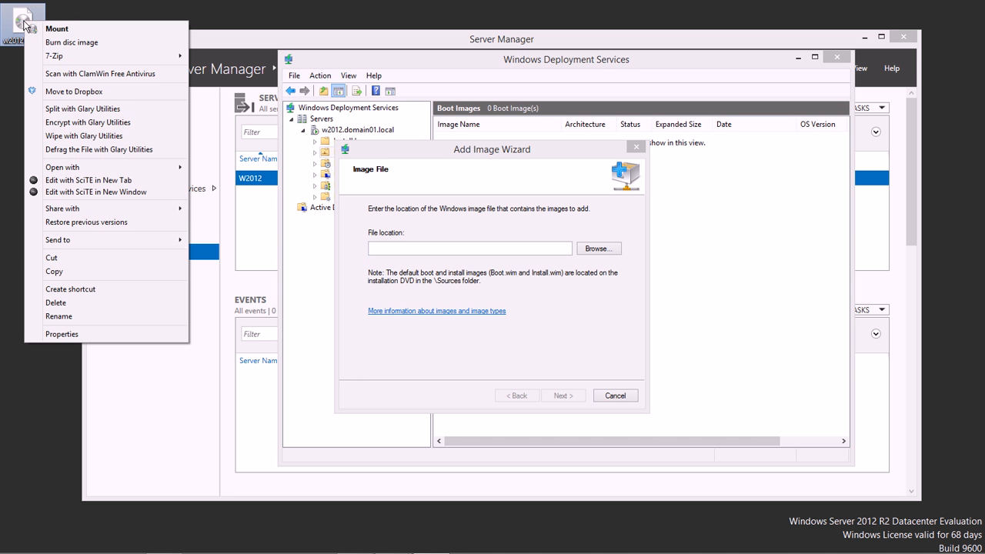
left_click(73, 29)
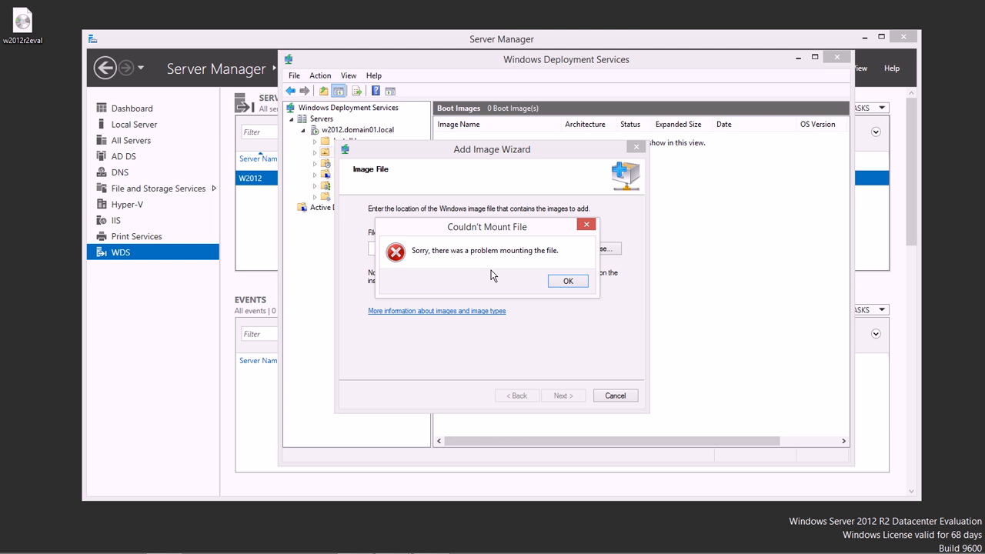
left_click(583, 282)
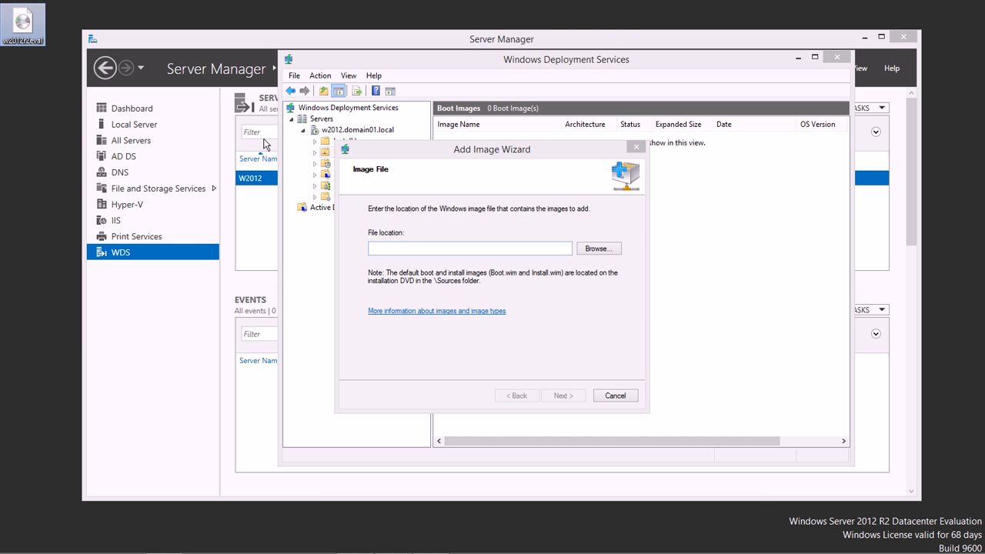
right_click(28, 23)
left_click(84, 27)
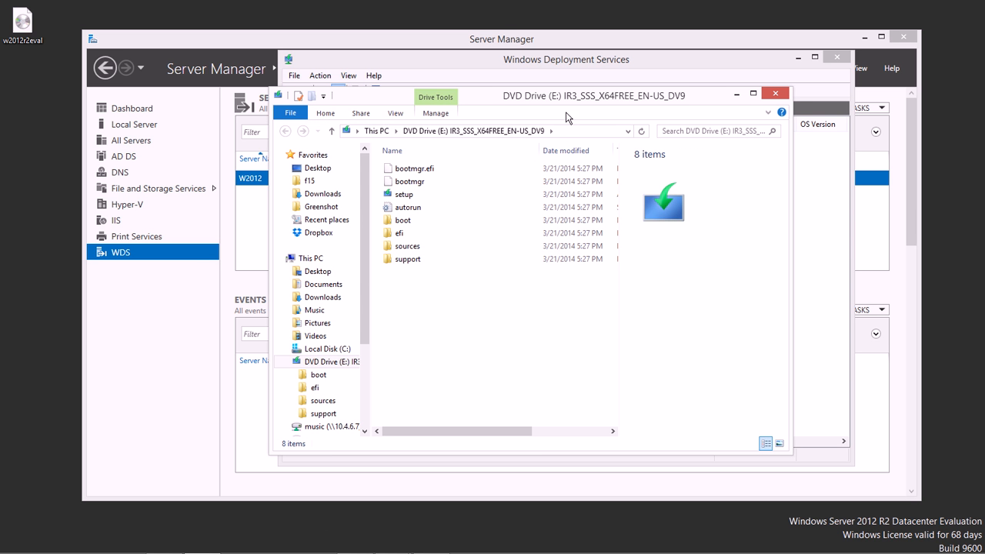
left_click_drag(570, 102, 336, 163)
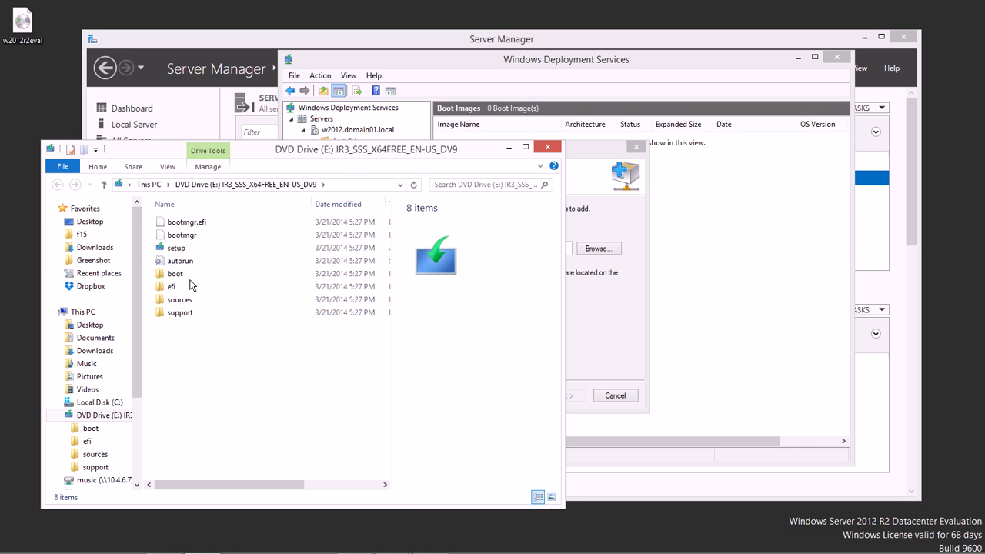
Step: Enter e:\sources as the file location in the Add Image Wizard
left_click(200, 315)
left_click_drag(580, 154, 728, 157)
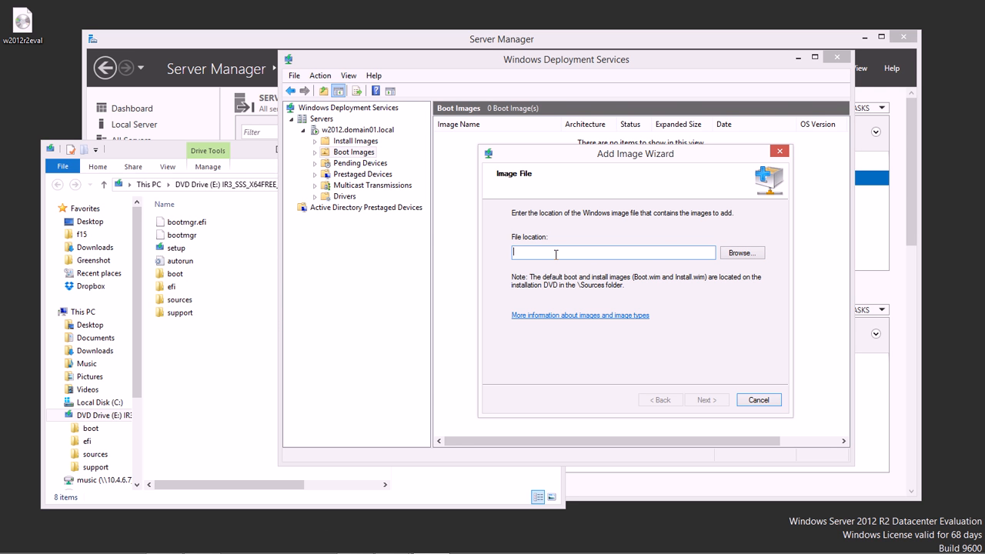
type("e:\\")
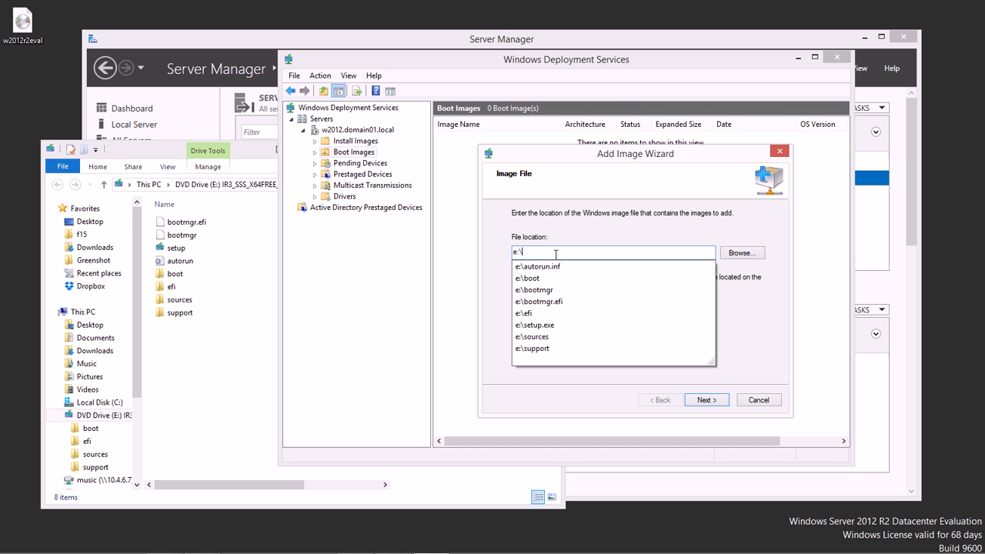
type("sources")
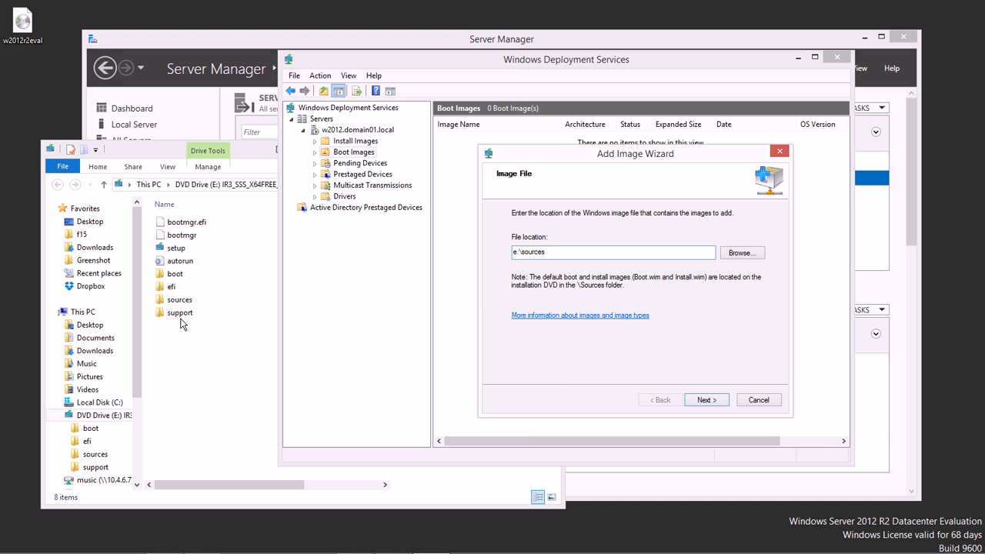
Step: Look through the sources folder on the mounted DVD drive, sorted by size, to locate the boot.wim file
double_click(182, 305)
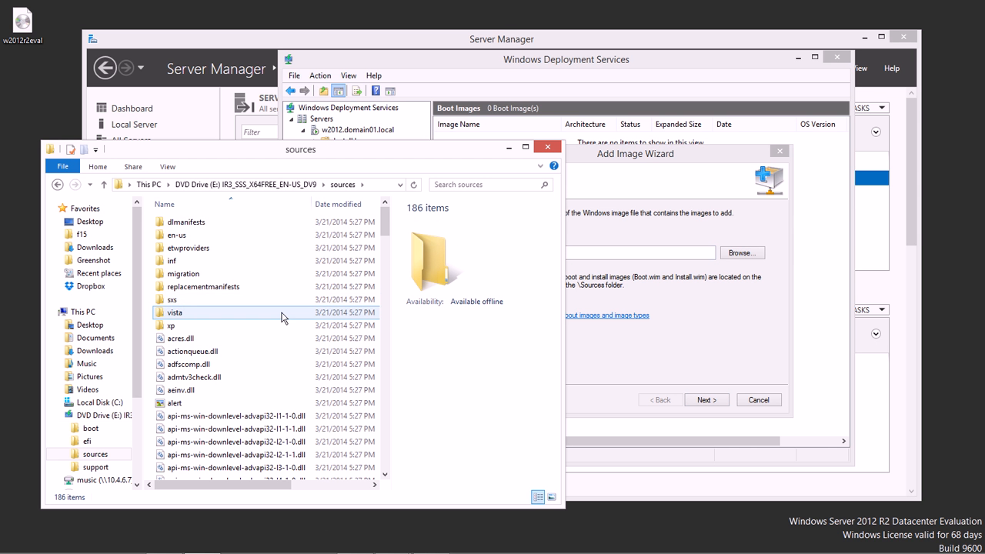
left_click_drag(386, 221, 389, 300)
scroll(377, 418, "down", 18)
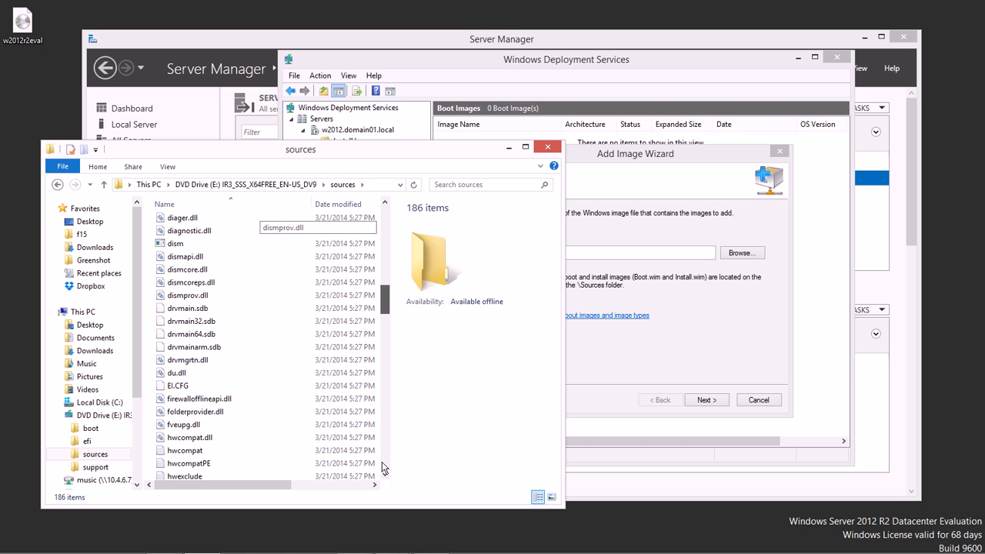
left_click_drag(382, 462, 380, 200)
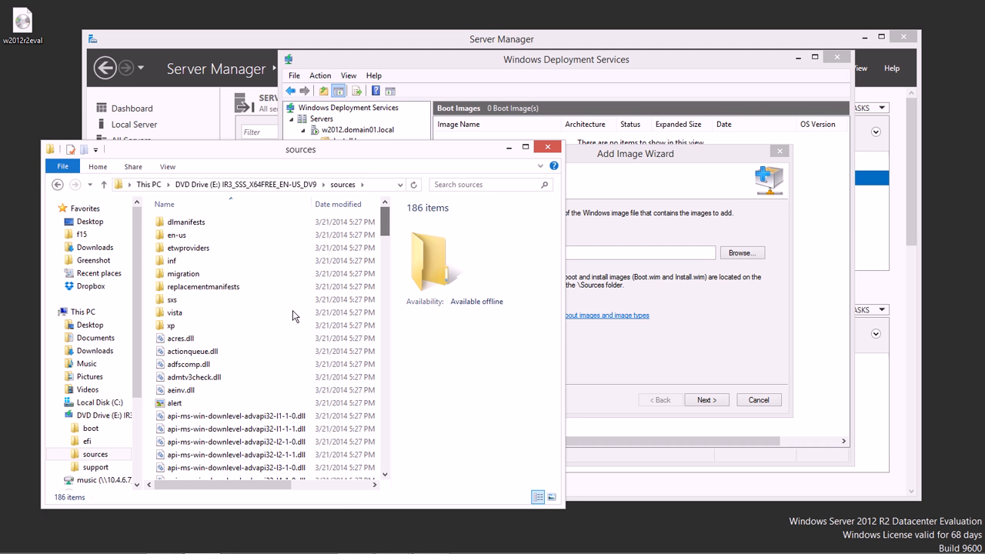
left_click(527, 149)
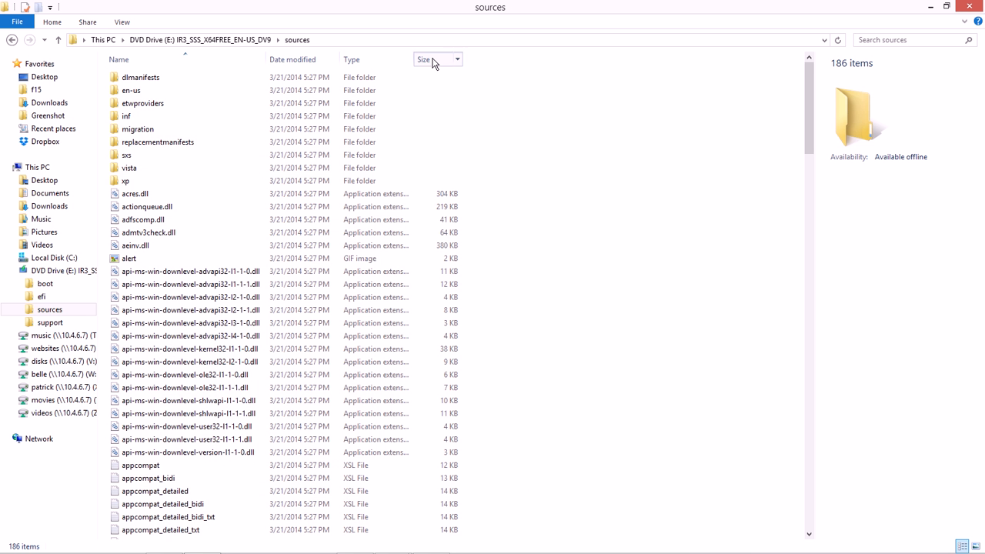
left_click(432, 61)
left_click(145, 91)
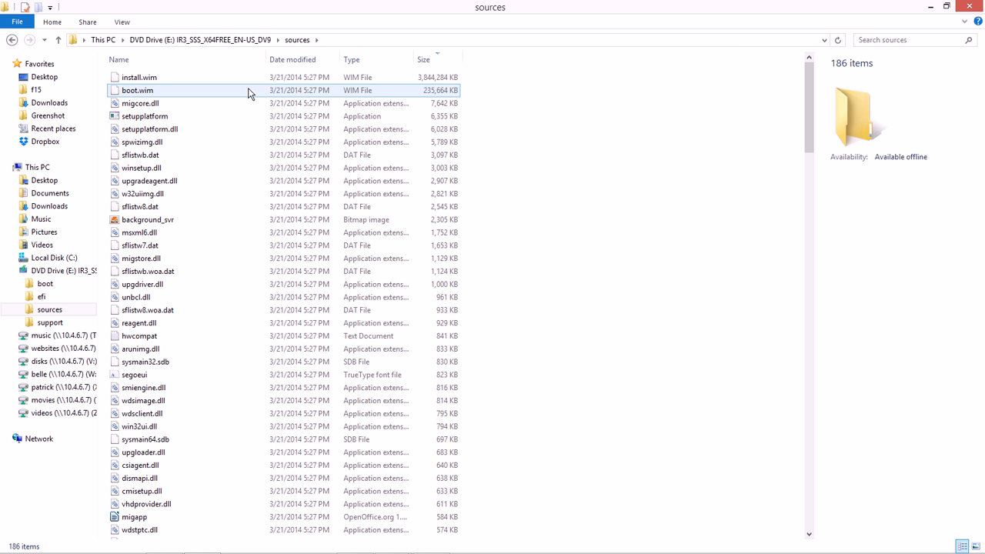
mouse_move(160, 95)
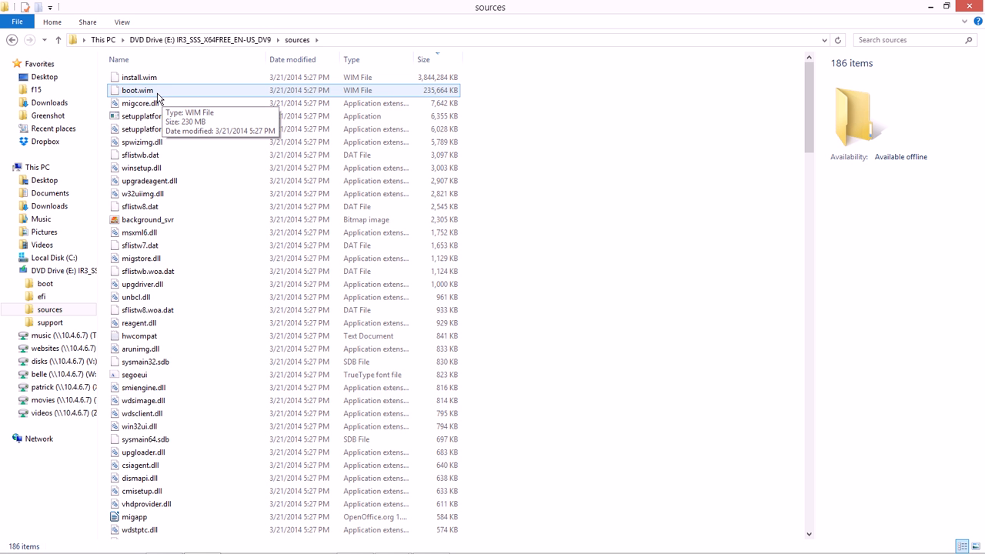
left_click(932, 9)
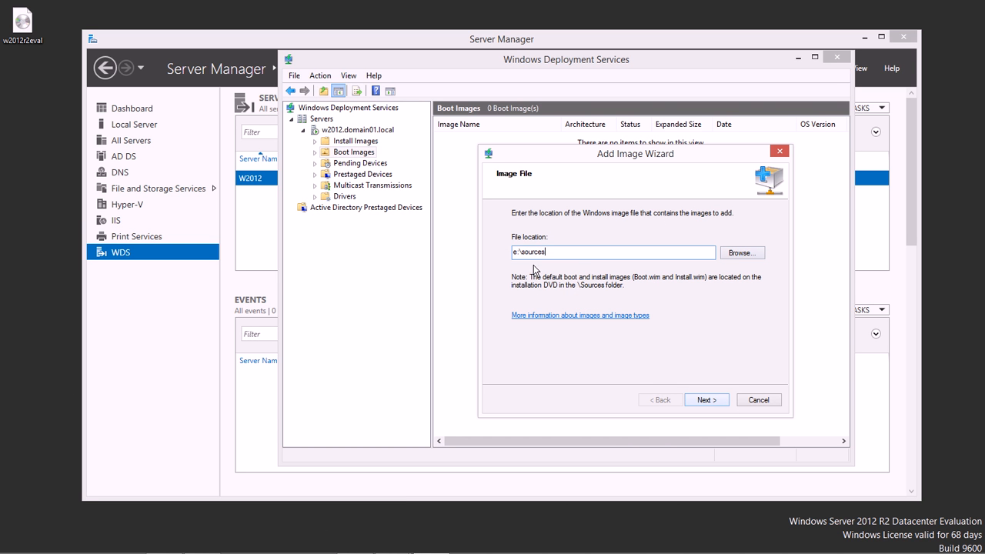
Step: Set the boot image file to e:\sources\boot.wim and add it to the server, keeping the default image name and description
left_click(723, 403)
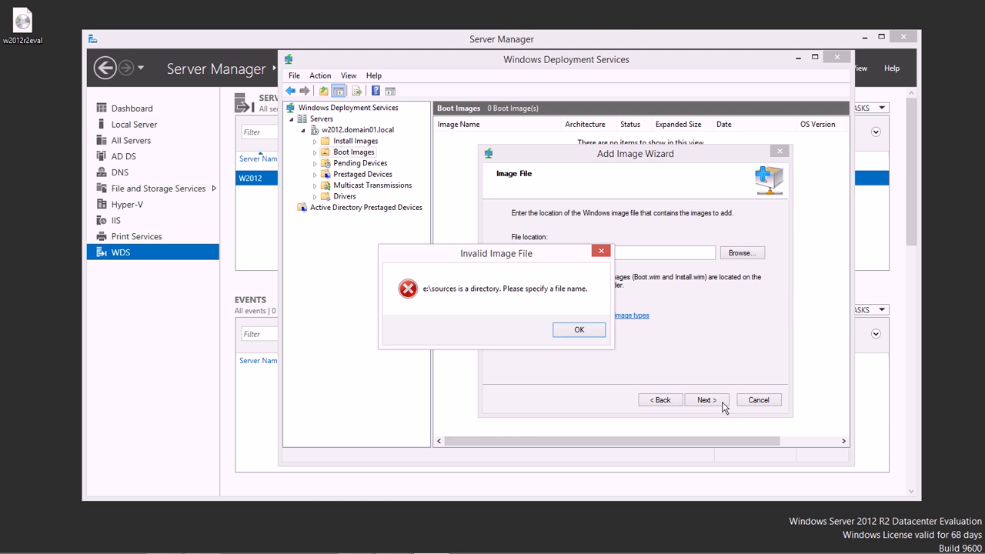
left_click(579, 330)
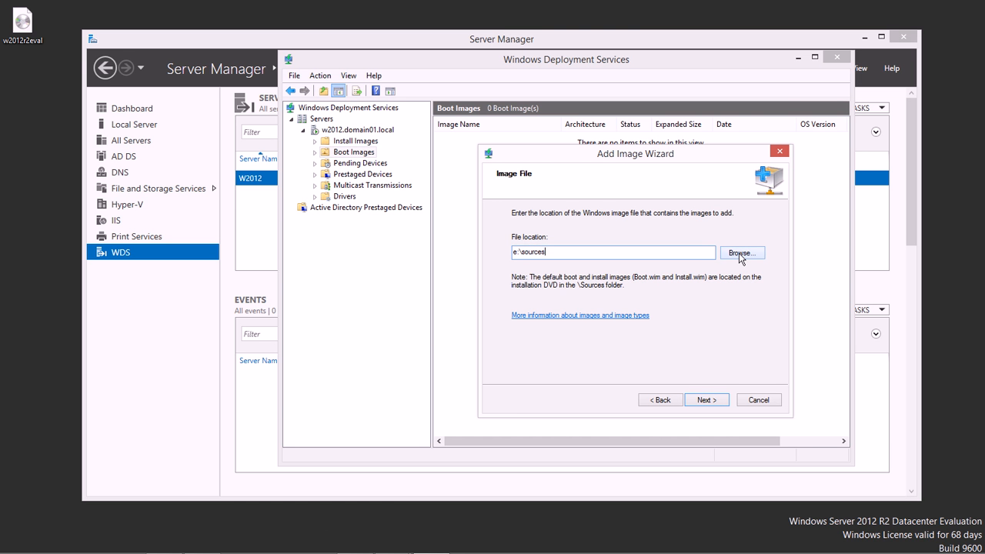
type("\\boot.wi")
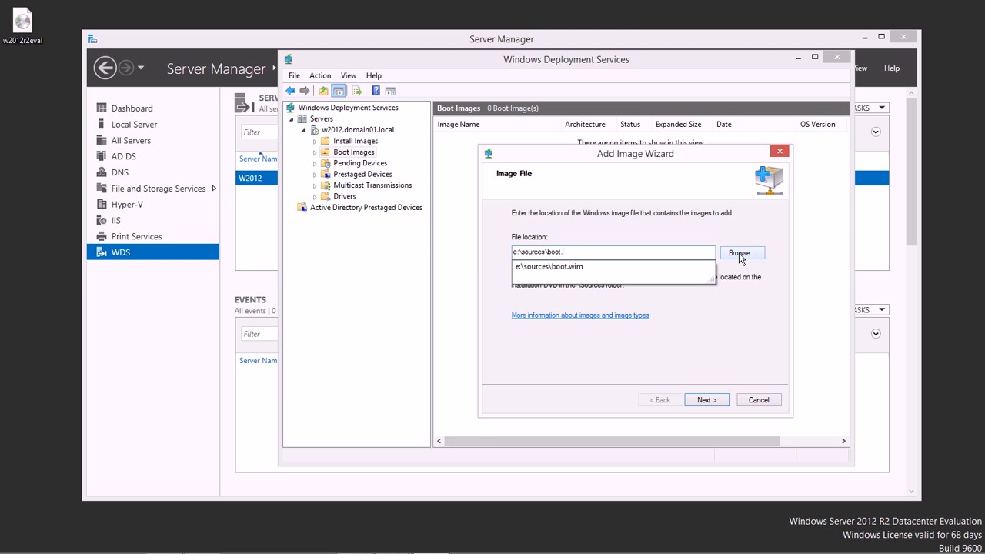
type("m")
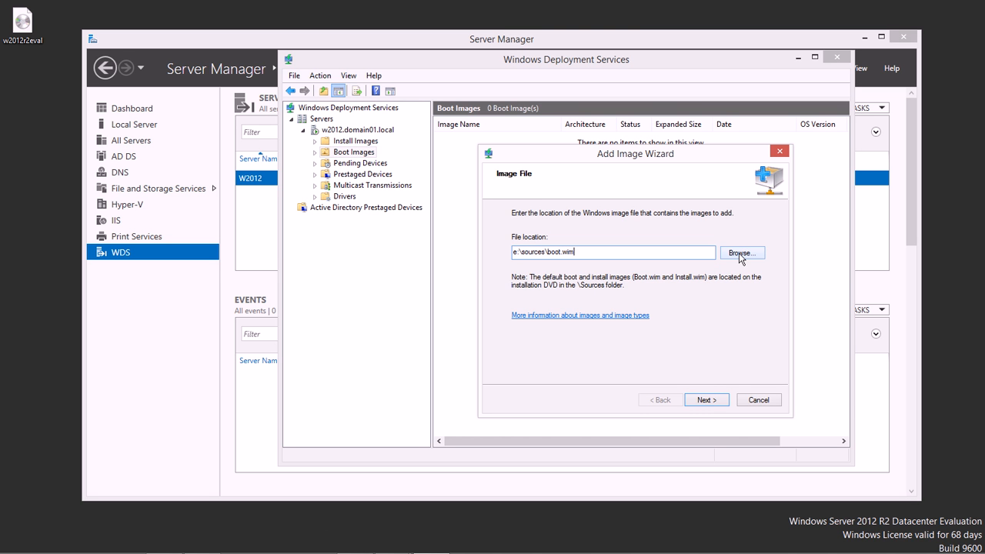
left_click(705, 400)
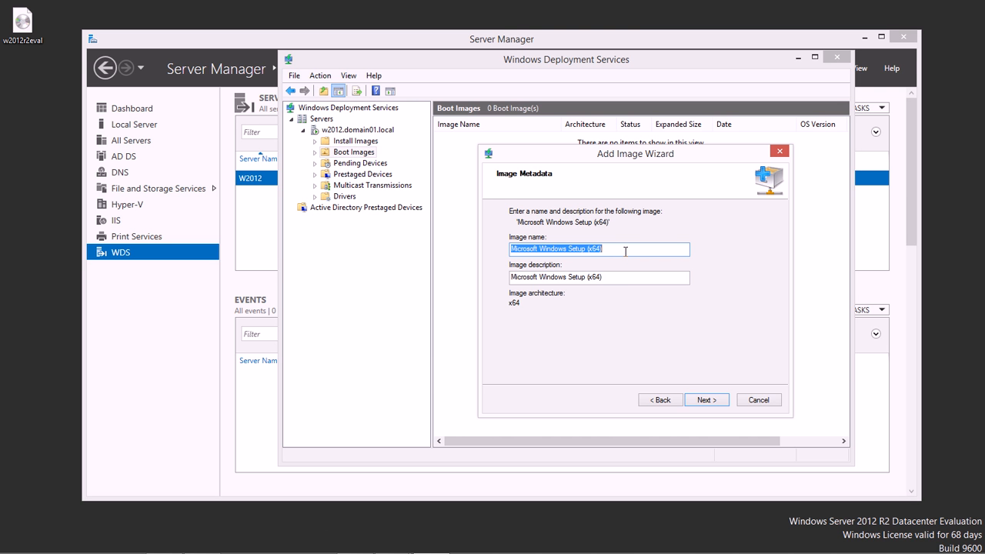
left_click(721, 406)
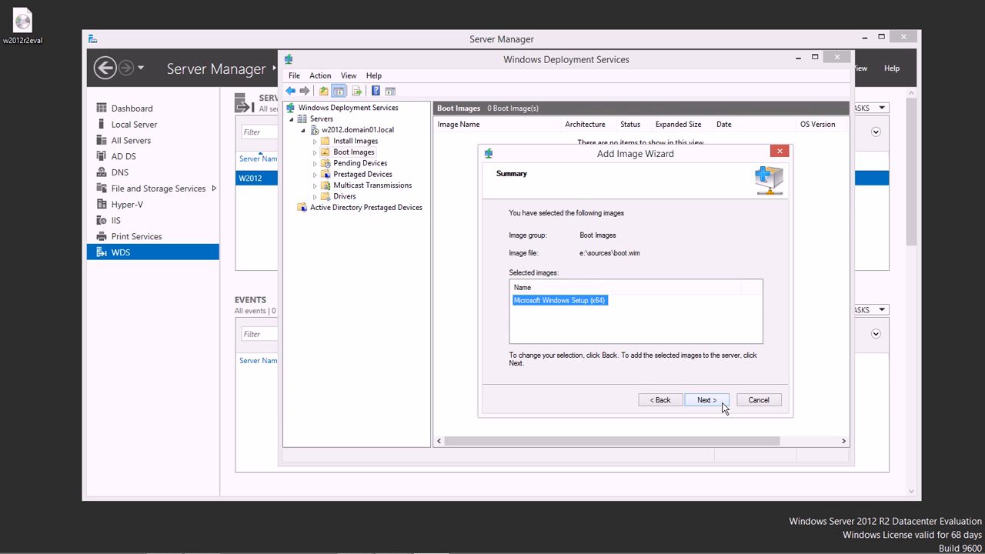
left_click(723, 407)
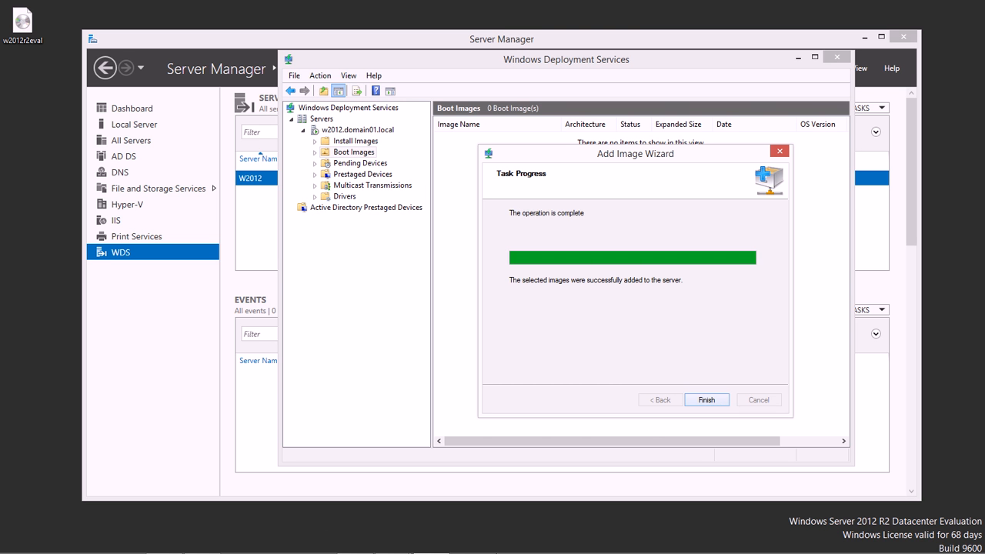
Step: Compare the sizes of install.wim and boot.wim in the sources folder, and finish the boot image wizard
left_click(194, 543)
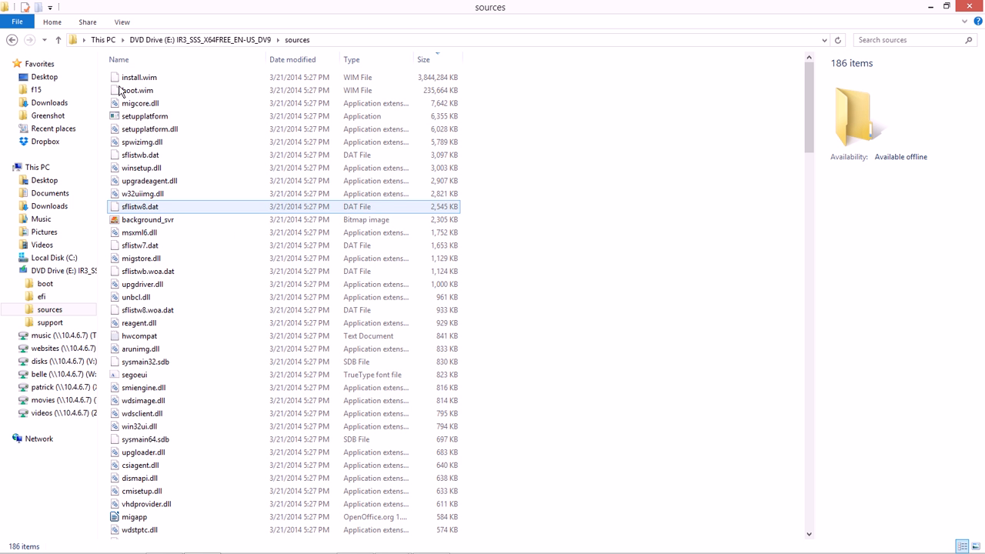
left_click(439, 93)
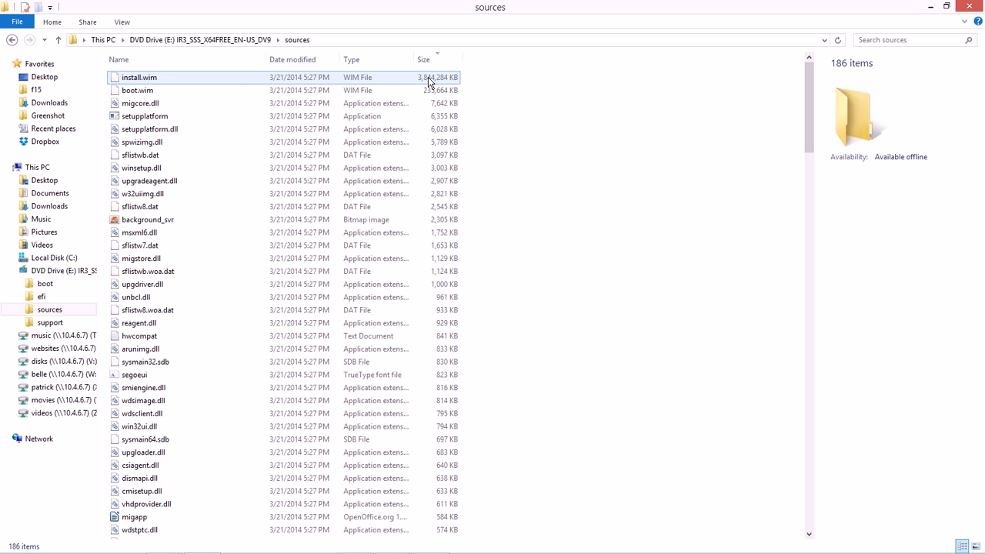
left_click(931, 9)
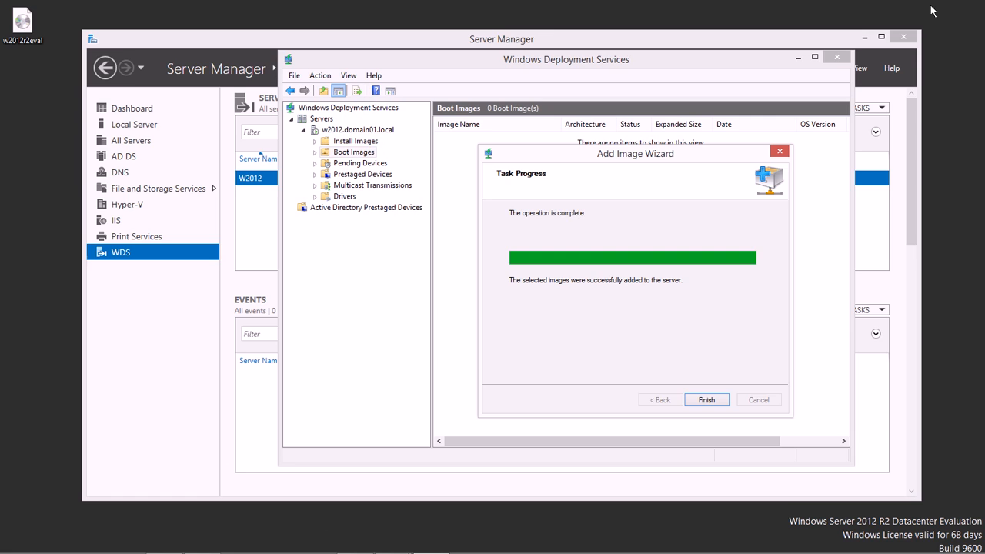
left_click(706, 400)
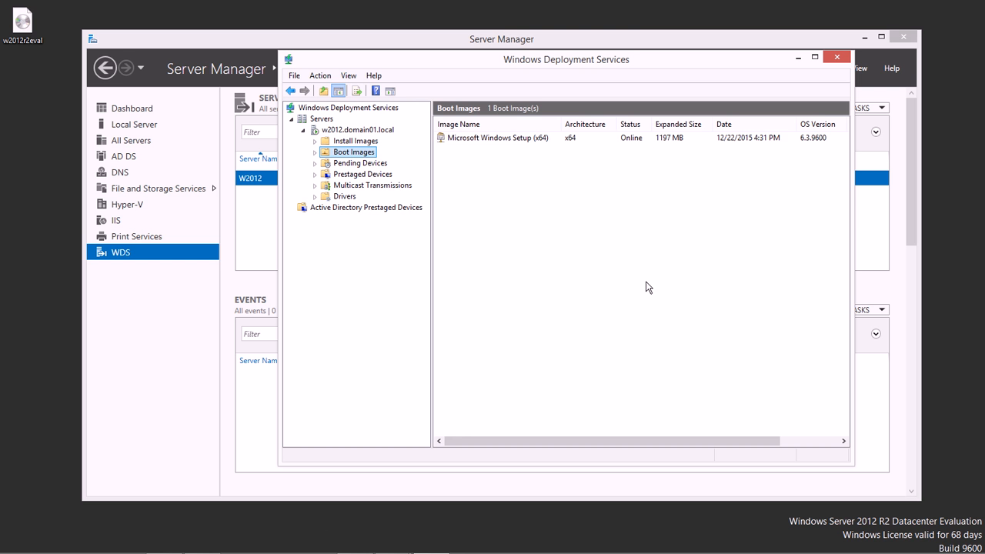
Step: Start adding an install image under Install Images, creating an image group named WindowsServer for it
left_click(342, 140)
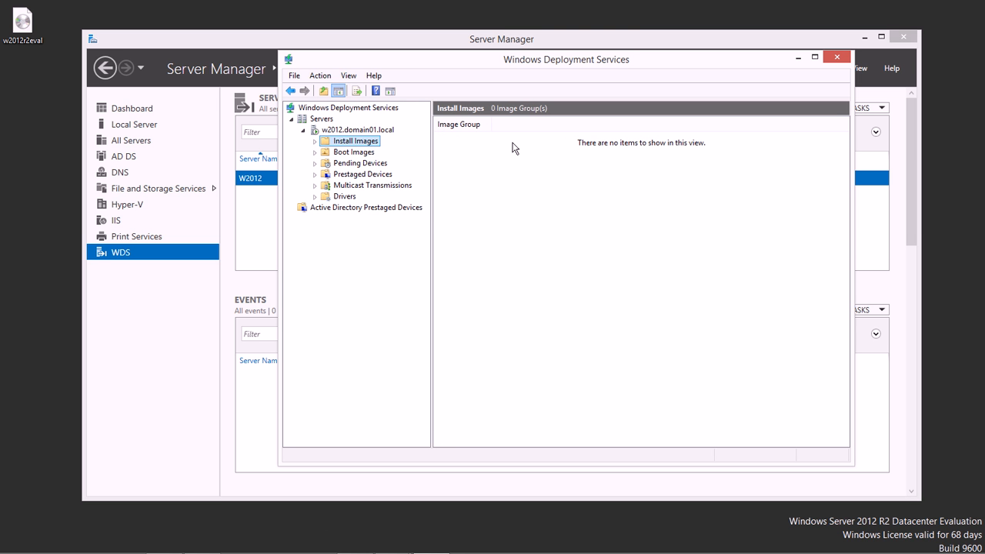
right_click(367, 140)
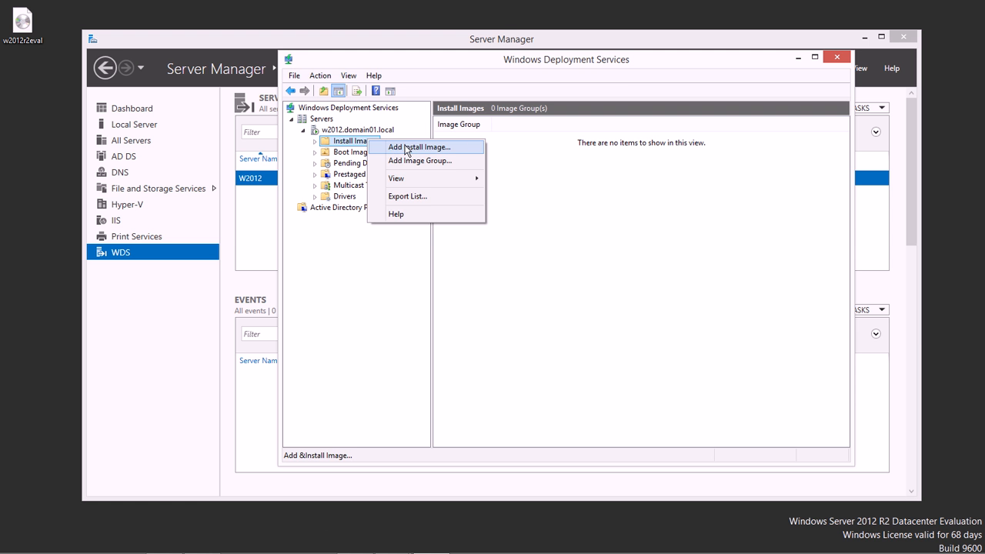
left_click(407, 147)
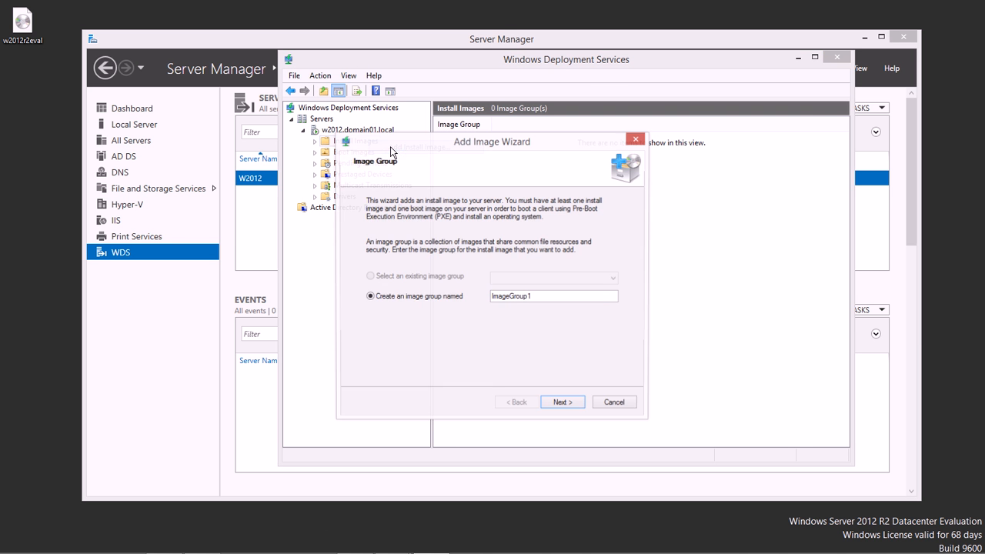
left_click_drag(390, 146, 543, 151)
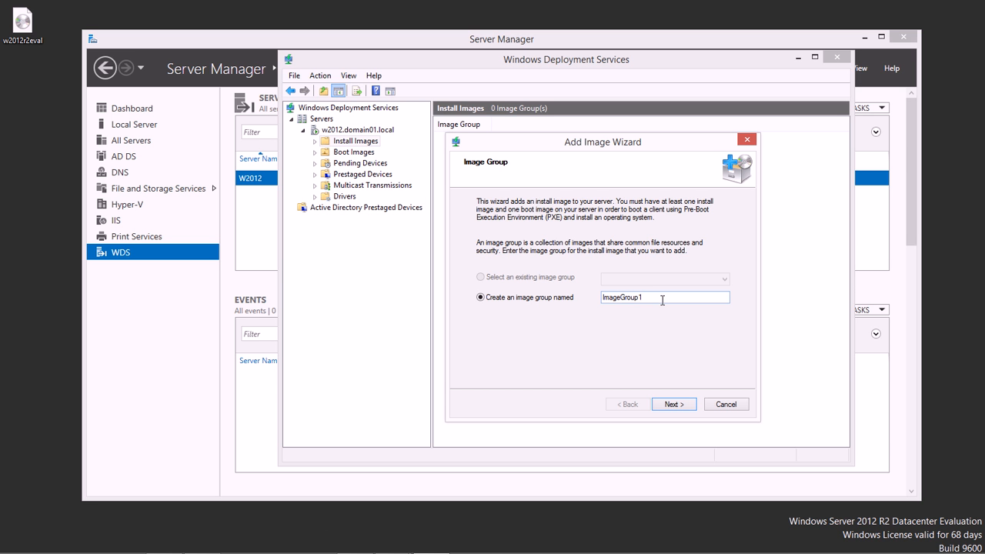
double_click(594, 300)
type("WindowsServer")
left_click(687, 405)
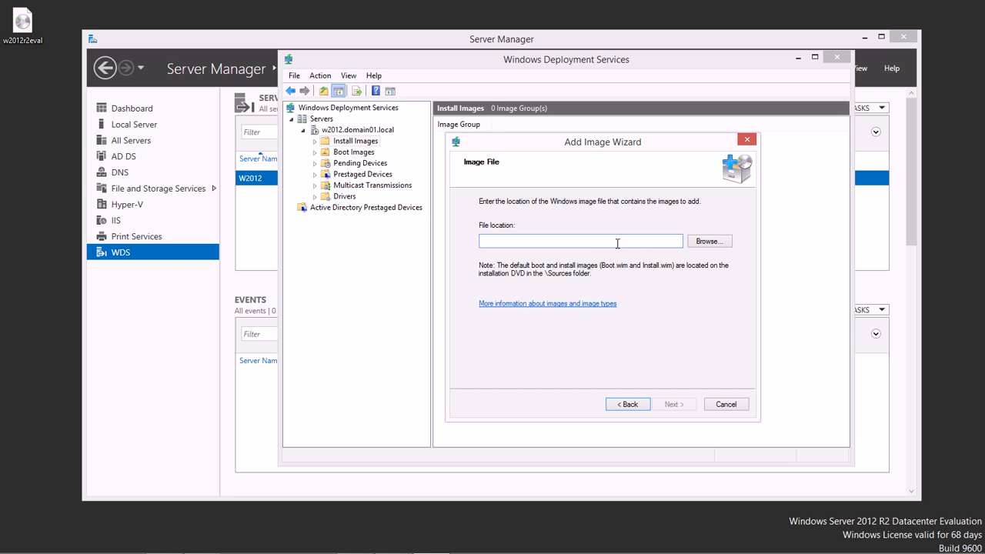
Step: Set the install image file location to e:\sources\install.wim and continue to its list of available images
type("e:\\")
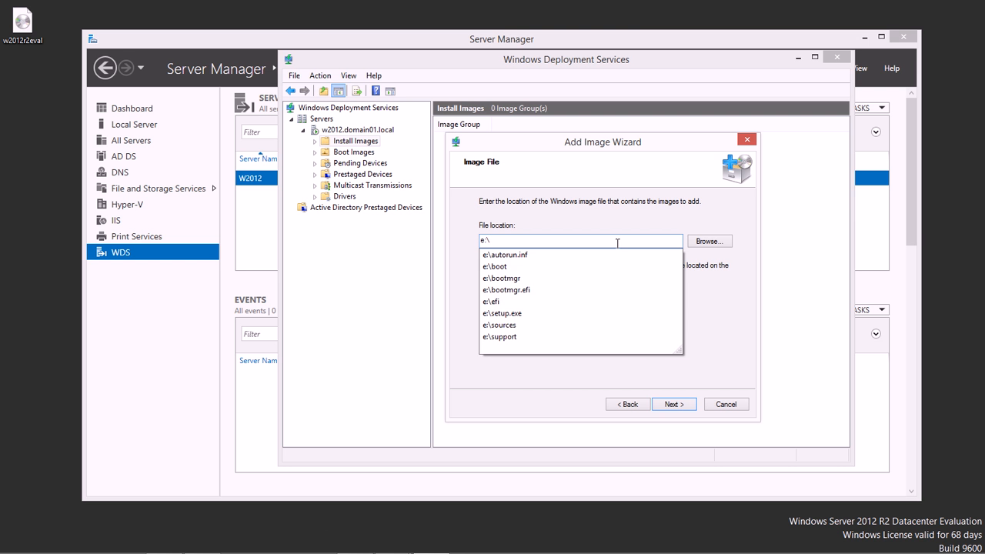
type("sources")
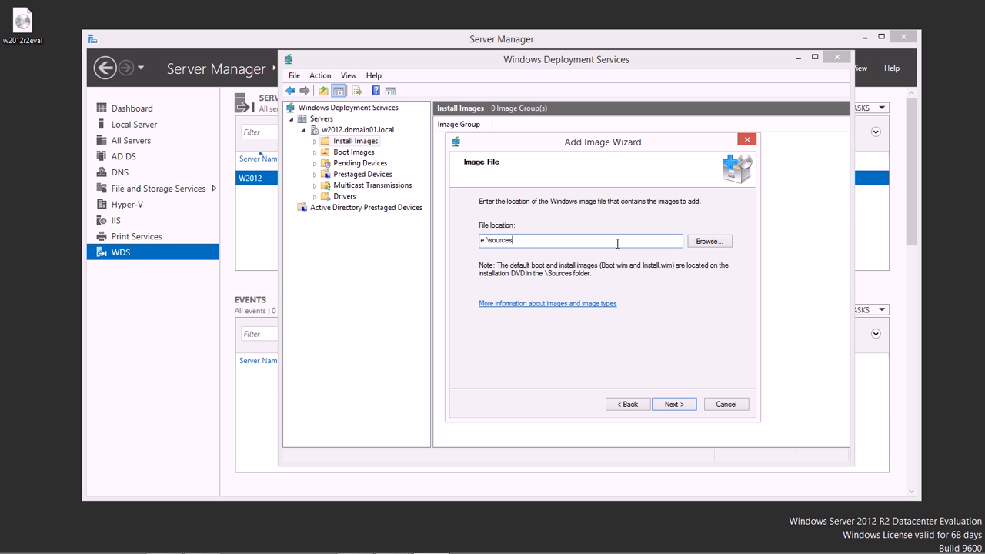
type("\\in")
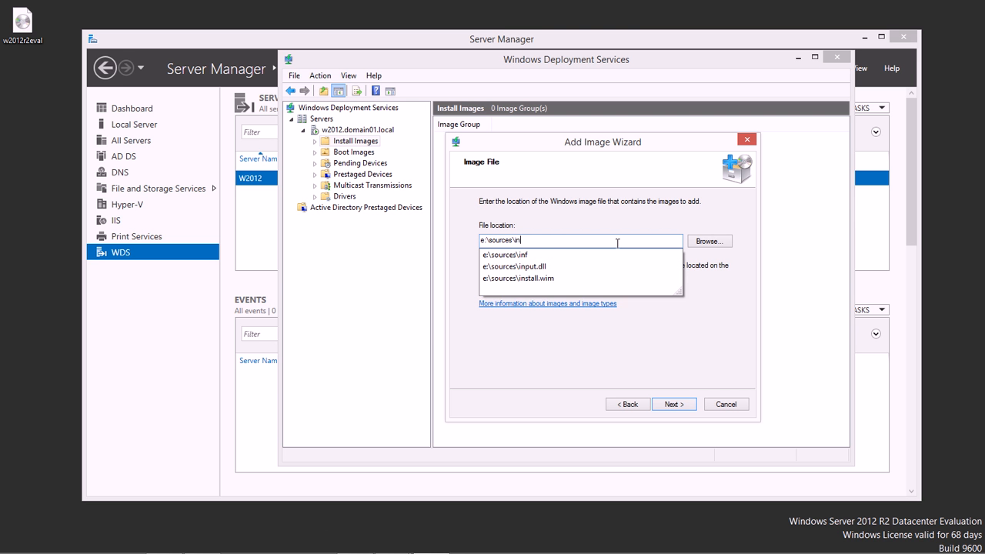
type("stall.wi")
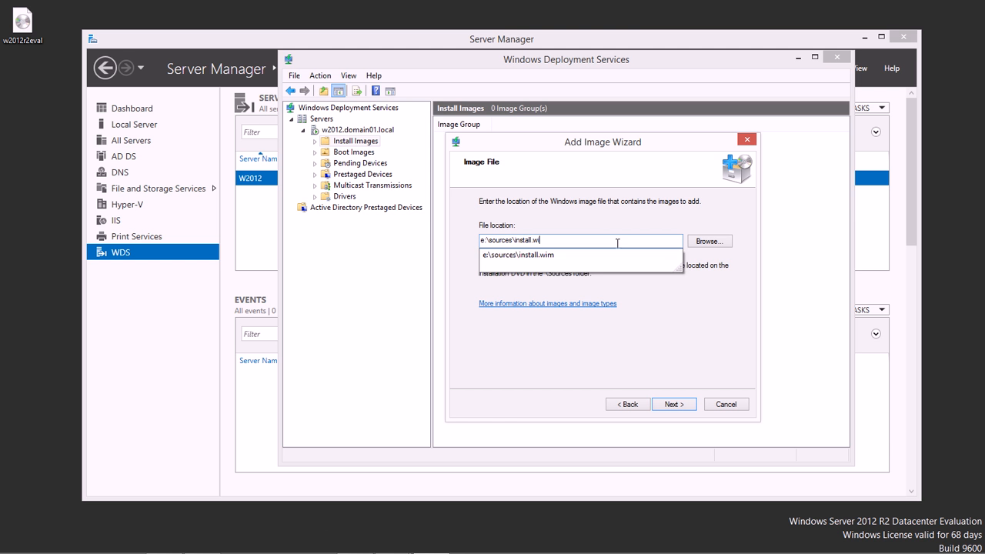
type("m")
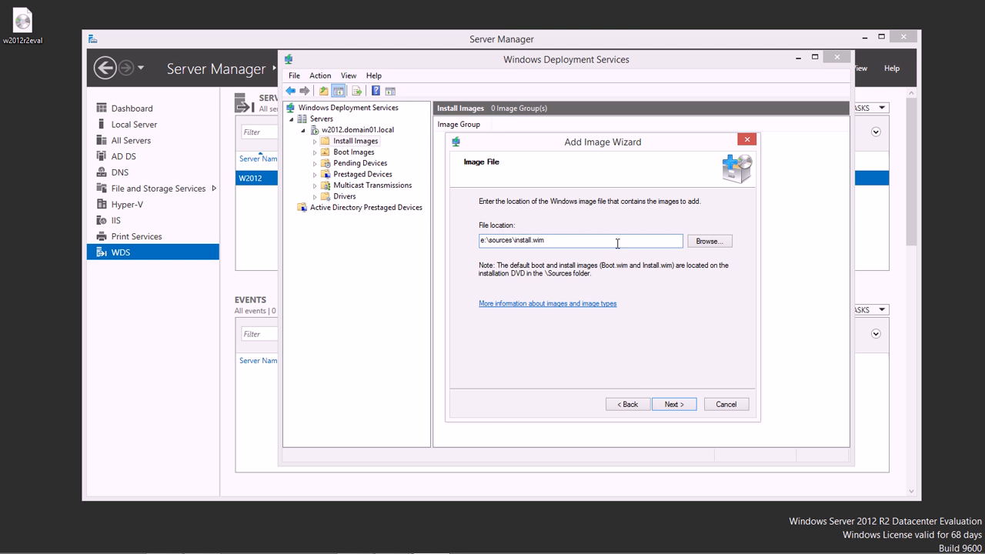
left_click(685, 405)
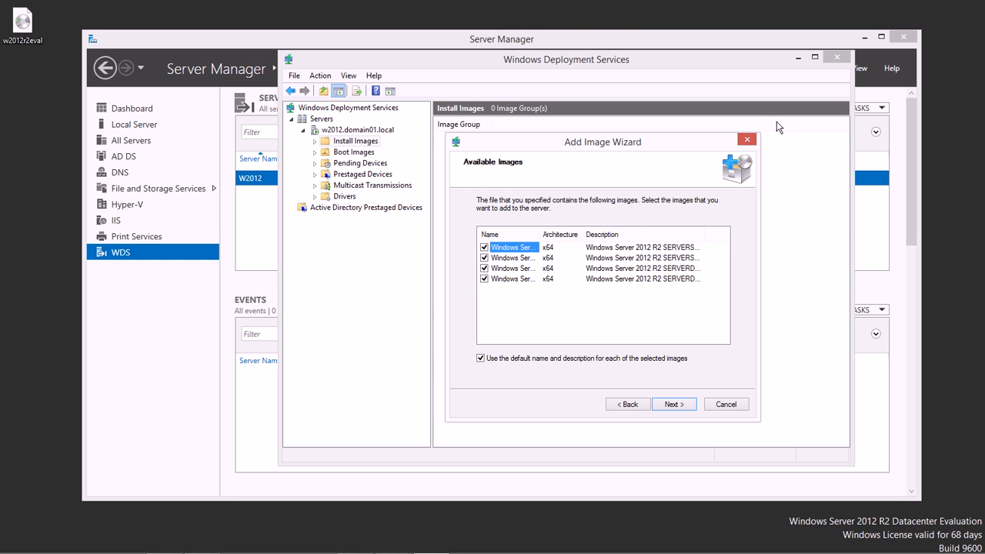
Step: Examine the full names and descriptions of the Windows Server 2012 R2 editions in the available images list
left_click_drag(537, 232, 670, 241)
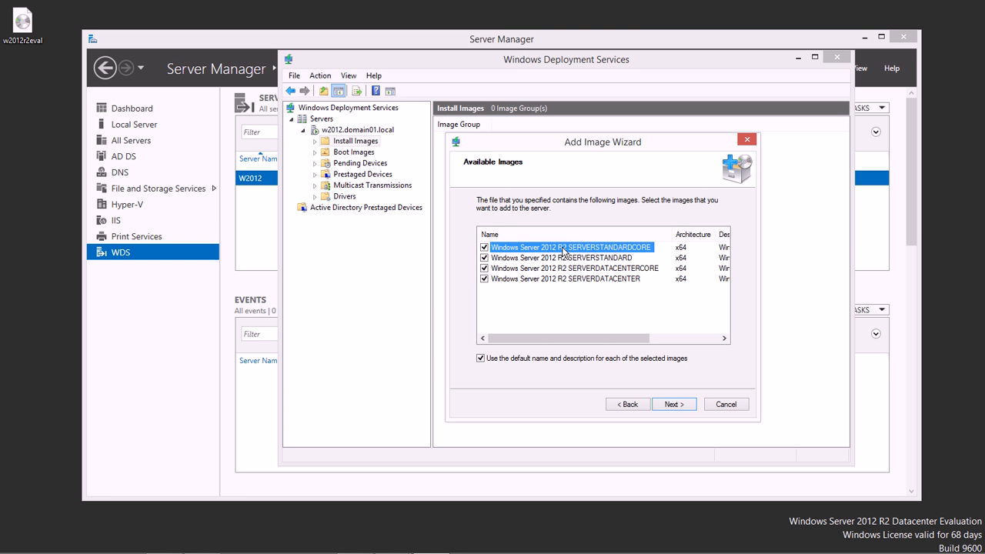
left_click_drag(598, 341, 627, 341)
left_click_drag(620, 231, 564, 234)
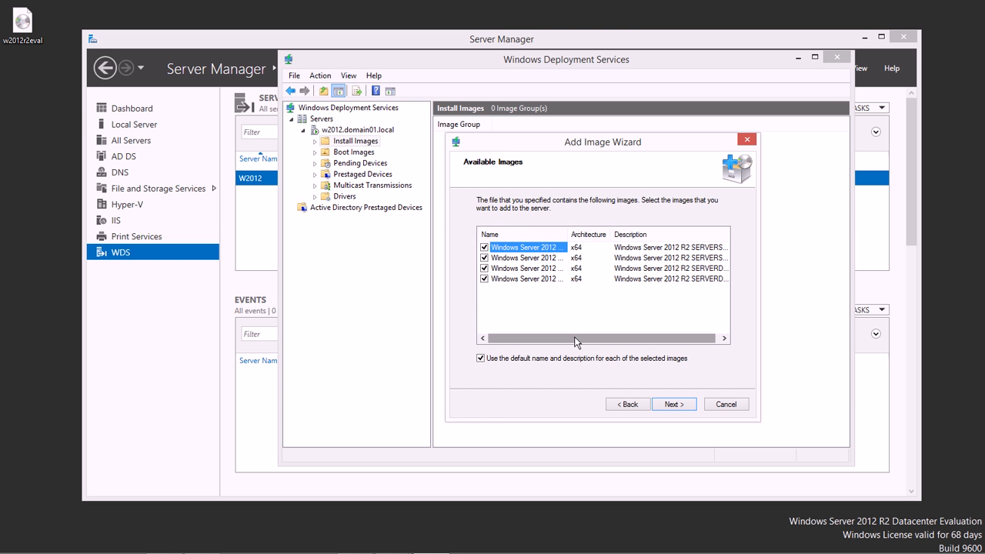
left_click_drag(575, 338, 671, 320)
left_click_drag(721, 229, 803, 231)
left_click_drag(644, 340, 562, 346)
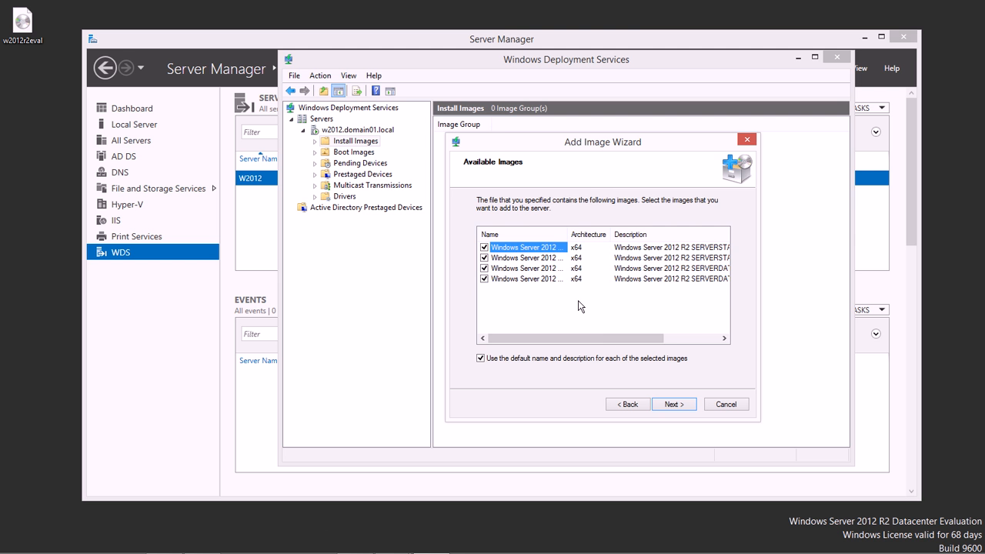
mouse_move(614, 338)
left_mouse_down()
mouse_move(670, 347)
mouse_move(611, 343)
left_mouse_up()
Step: Keep only the Windows Server 2012 R2 SERVERDATACENTER image selected with its default name and description, add it to the server, and finish the wizard
left_click(484, 267)
left_click(484, 257)
left_click(484, 247)
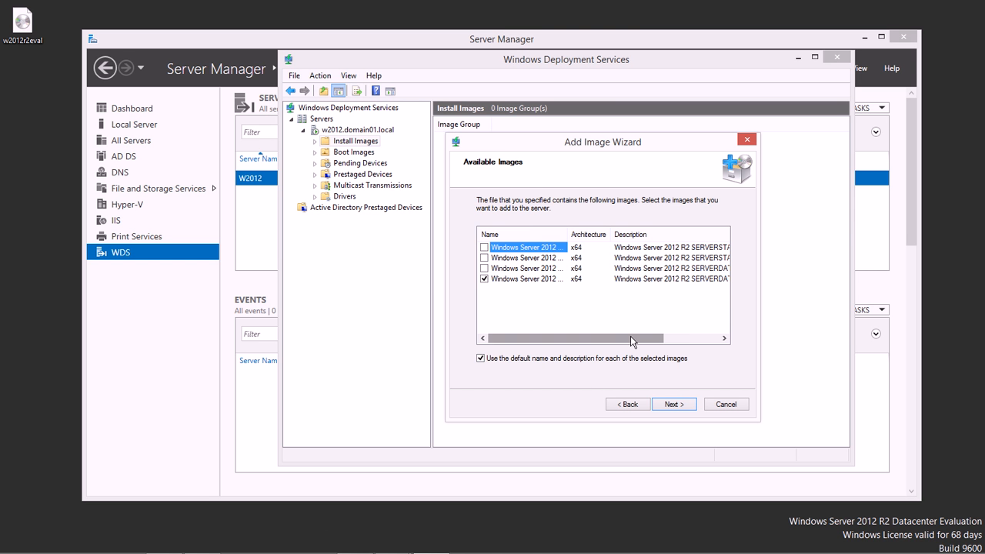
left_click_drag(630, 339, 681, 338)
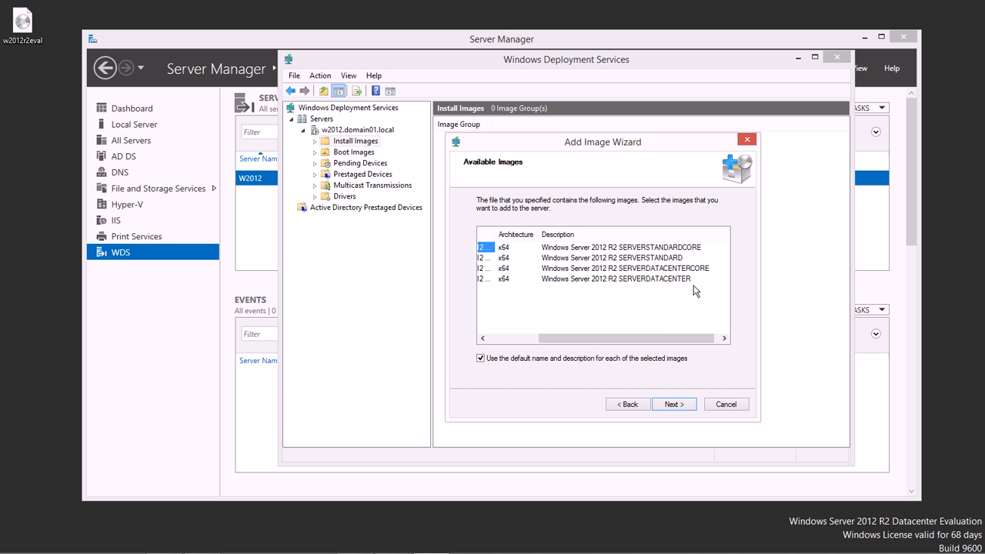
left_click_drag(666, 339, 566, 340)
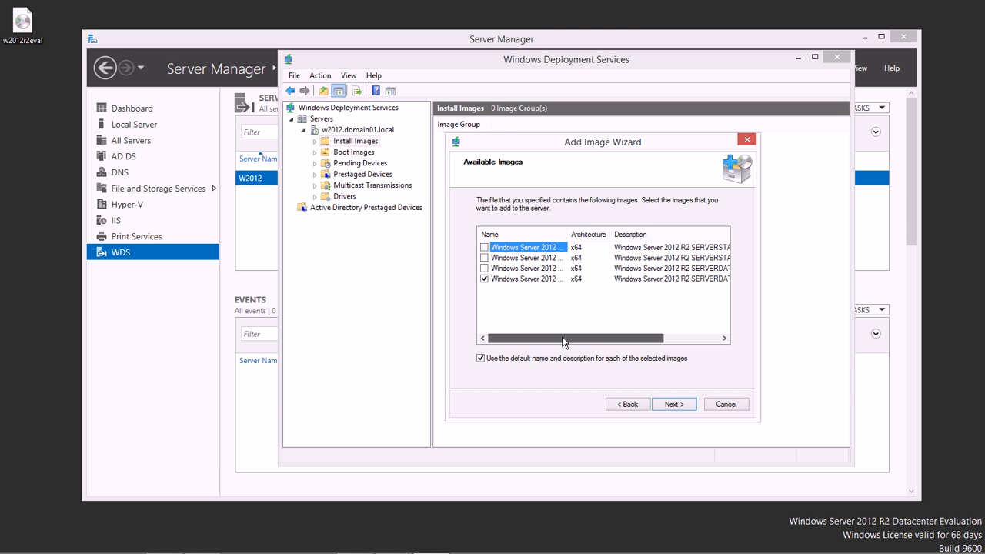
left_click(674, 404)
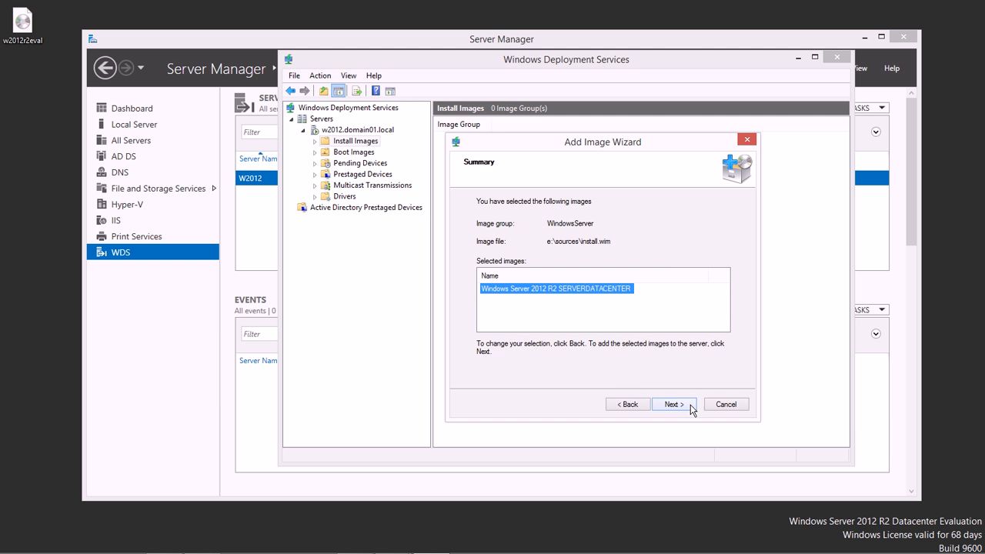
left_click(674, 405)
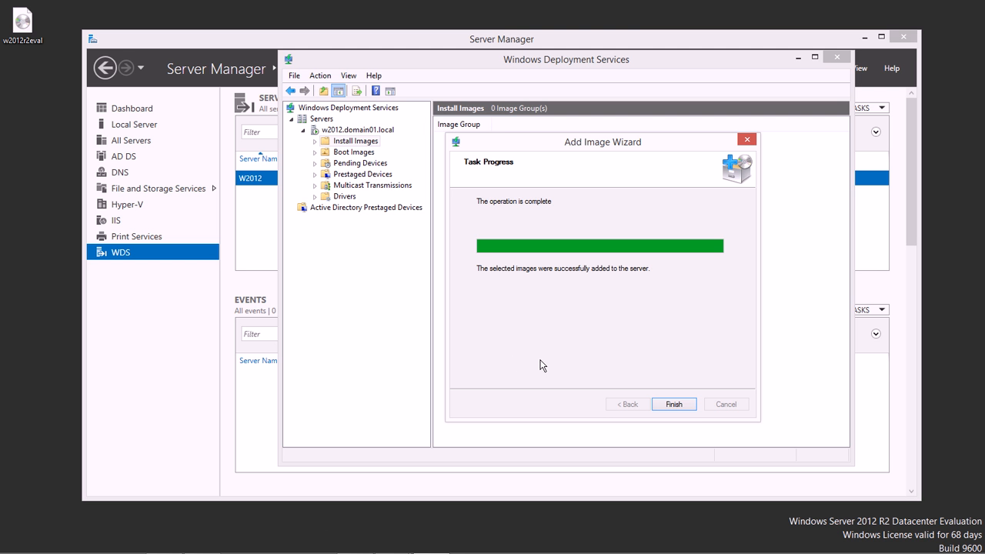
left_click(673, 404)
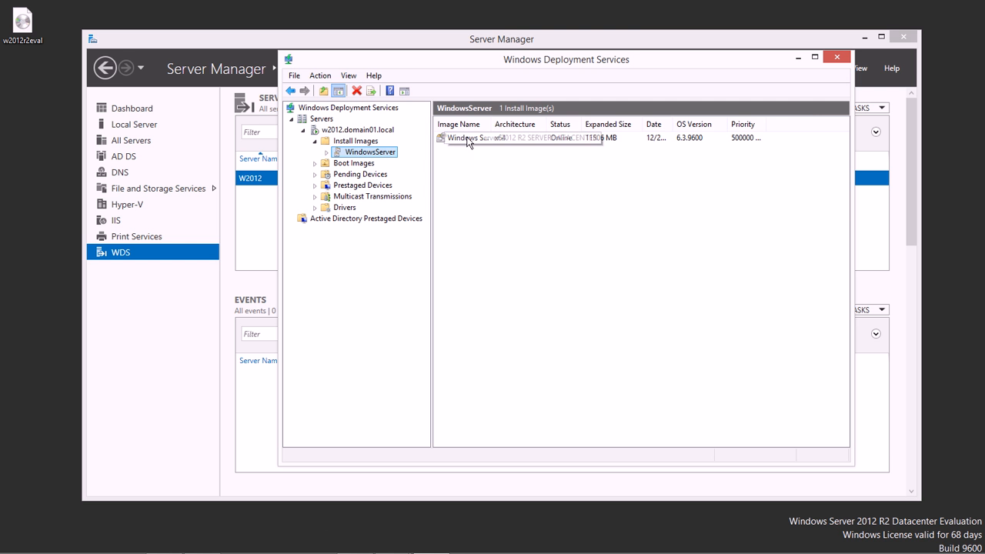
Step: Review the install image in the WindowsServer group and the entry under Boot Images
left_click(315, 164)
left_click(355, 164)
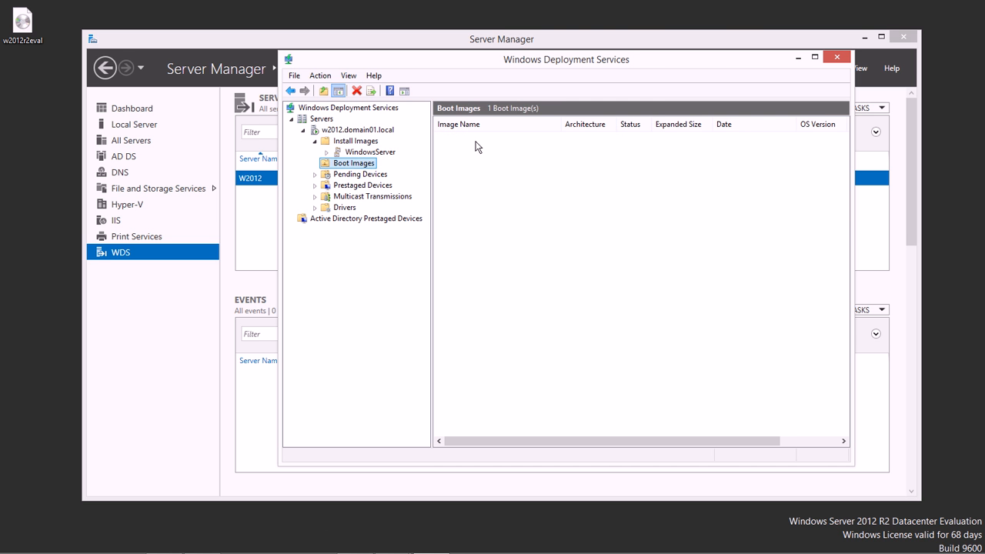
left_click(376, 154)
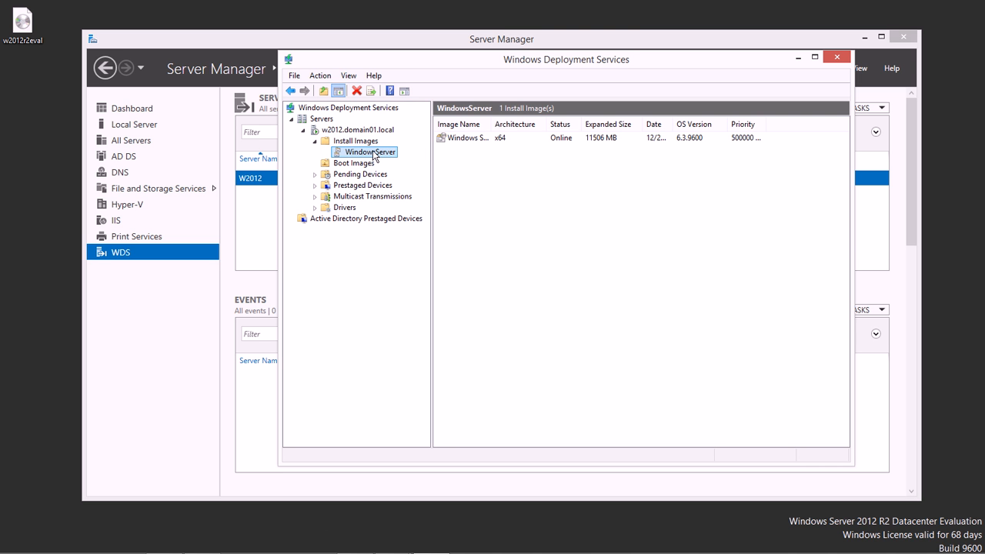
left_click(358, 165)
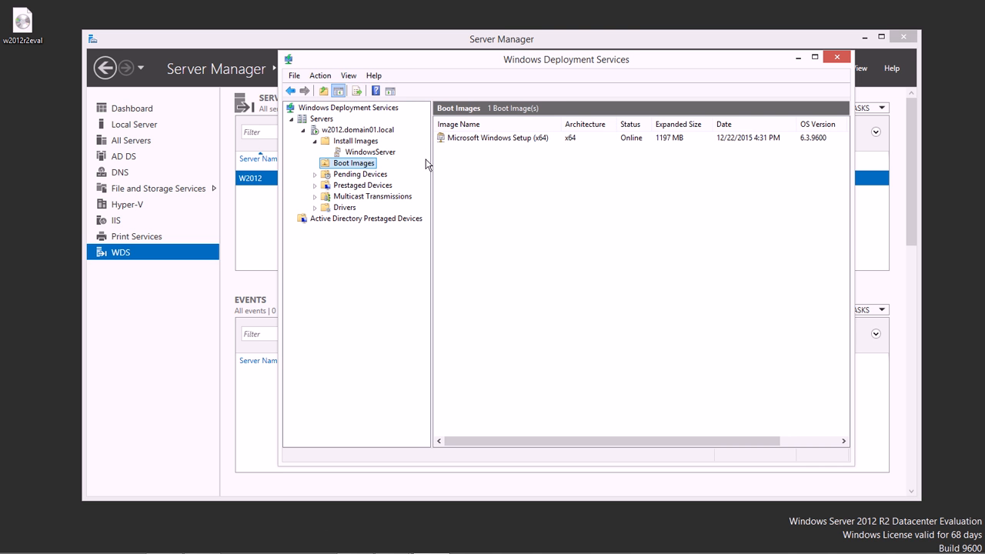